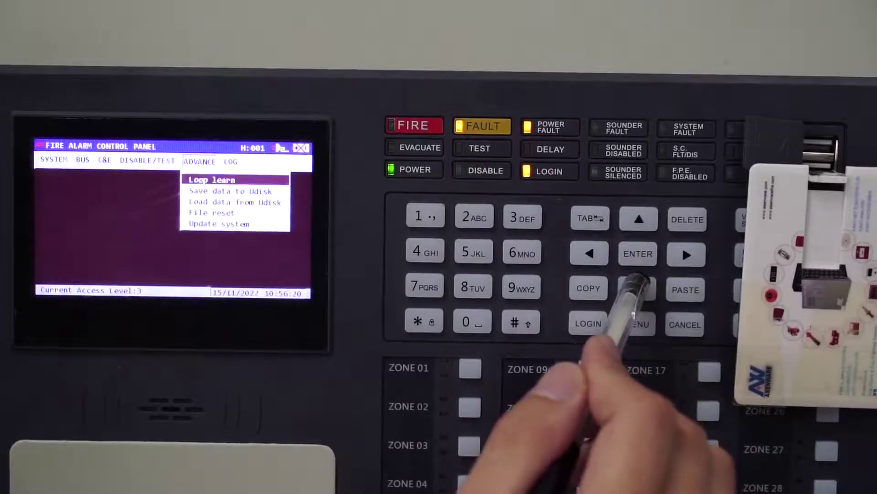
Step: Check the fire alarm panel's version information in the LOG section's About page, and close the page
{"action": "key", "text": "Right"}
{"action": "key", "text": "Right"}
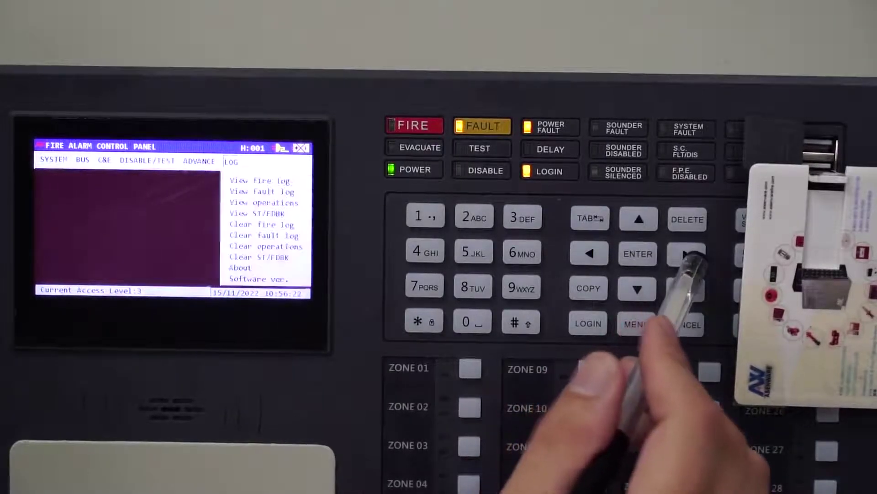
{"action": "key", "text": "Down"}
{"action": "key", "text": "Down"}
{"action": "key", "text": "Down"}
{"action": "key", "text": "Down"}
{"action": "key", "text": "Down"}
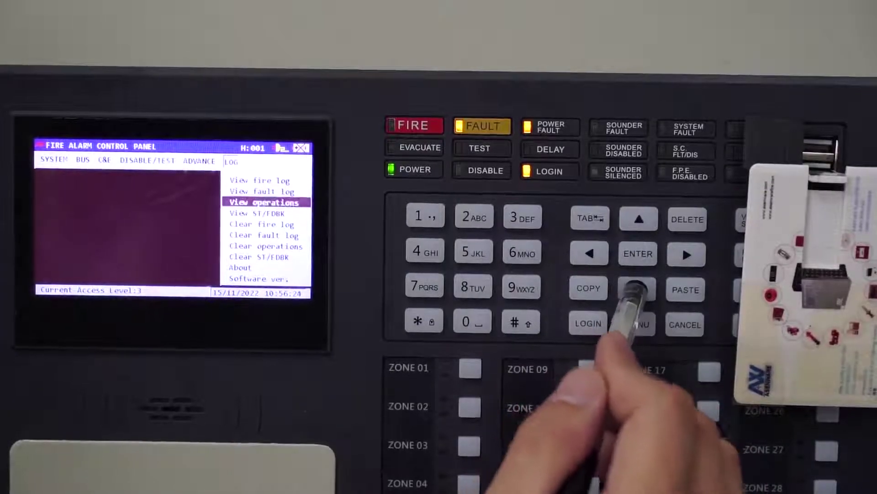
{"action": "key", "text": "Down"}
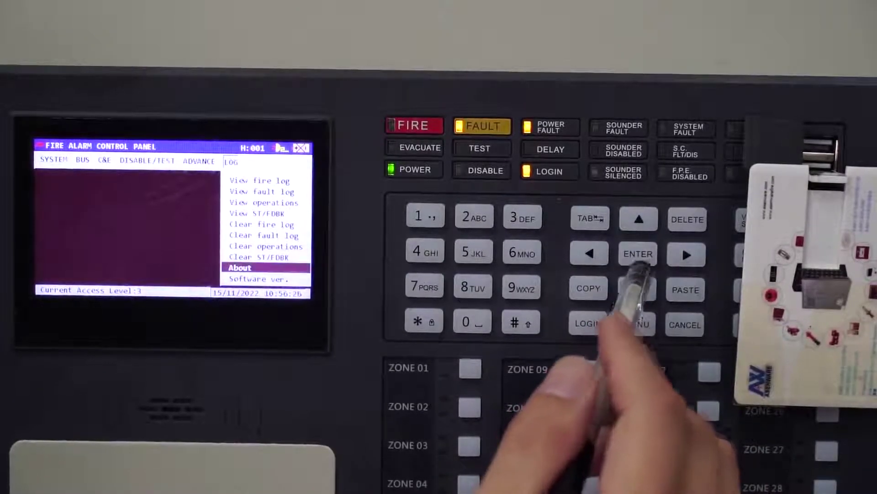
{"action": "key", "text": "Return"}
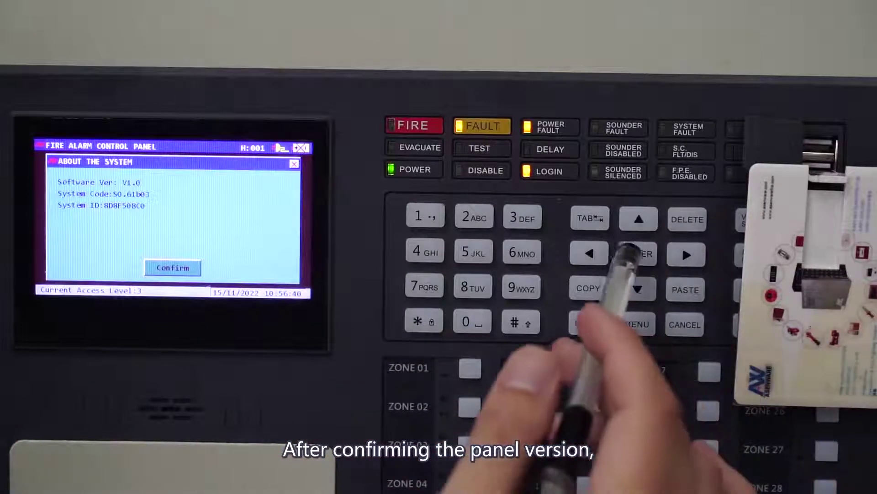
{"action": "key", "text": "Return"}
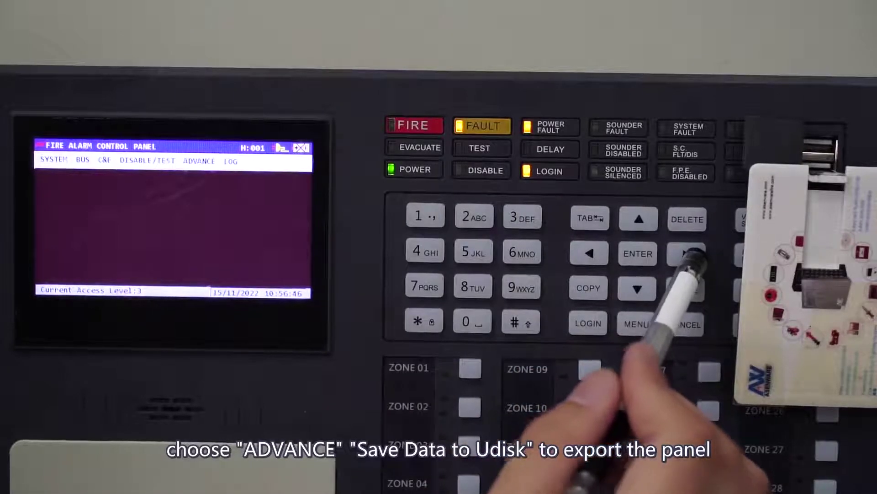
Step: Export the panel's configuration to the USB drive with Save data to Udisk, confirming both the copy and its completion
{"action": "key", "text": "Right"}
{"action": "key", "text": "Right"}
{"action": "key", "text": "Right"}
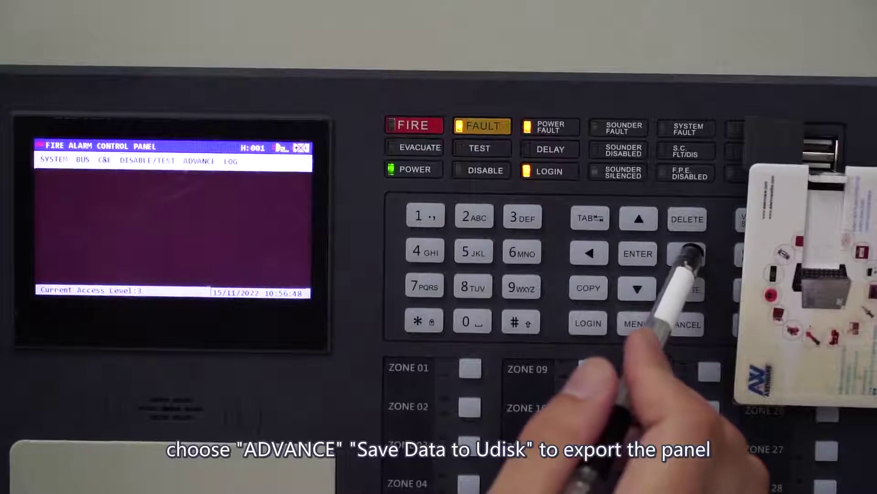
{"action": "key", "text": "Right"}
{"action": "key", "text": "Down"}
{"action": "key", "text": "Down"}
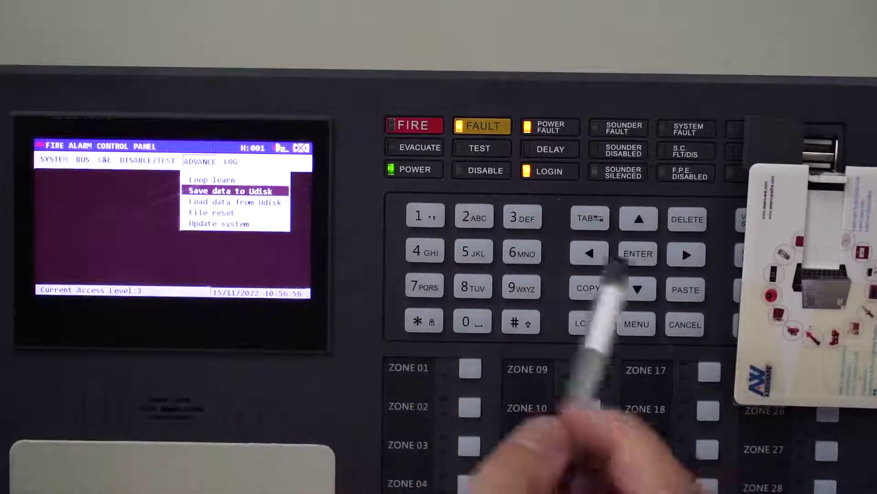
{"action": "key", "text": "Return"}
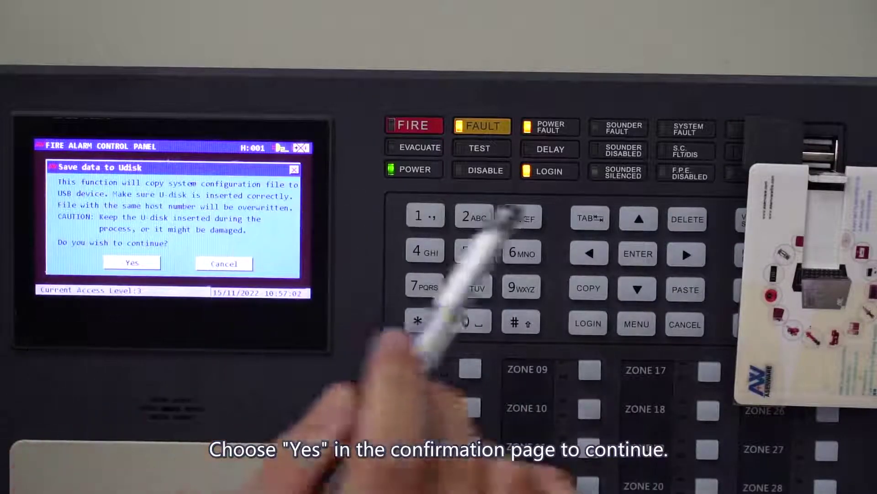
{"action": "key", "text": "Tab"}
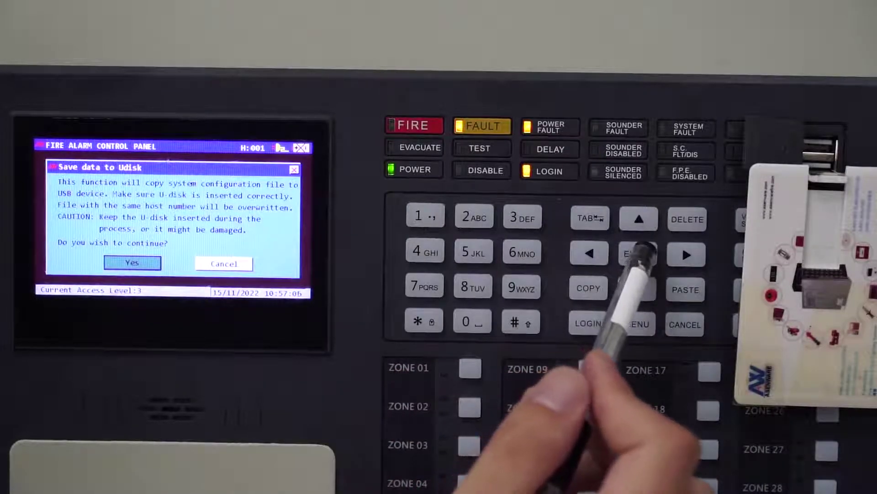
{"action": "key", "text": "Return"}
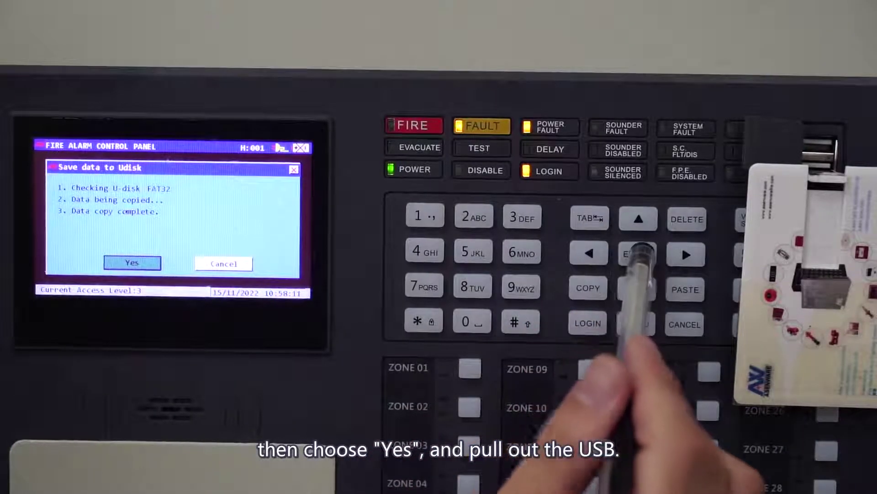
{"action": "left_click", "coordinate": [638, 254]}
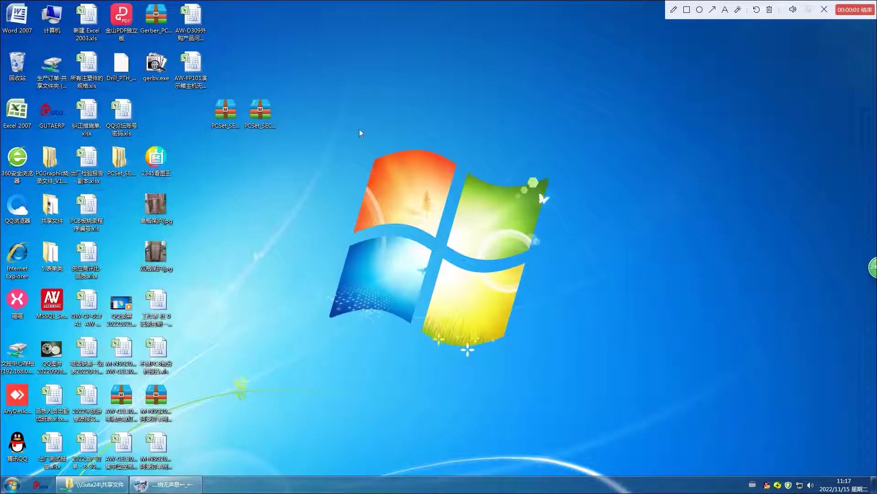
Step: On the PC desktop, extract the PCSet_SEC3002_V3.0ENbeta3.13 ZIP into a folder of the same name, overwriting the existing file
{"action": "left_click", "coordinate": [260, 112]}
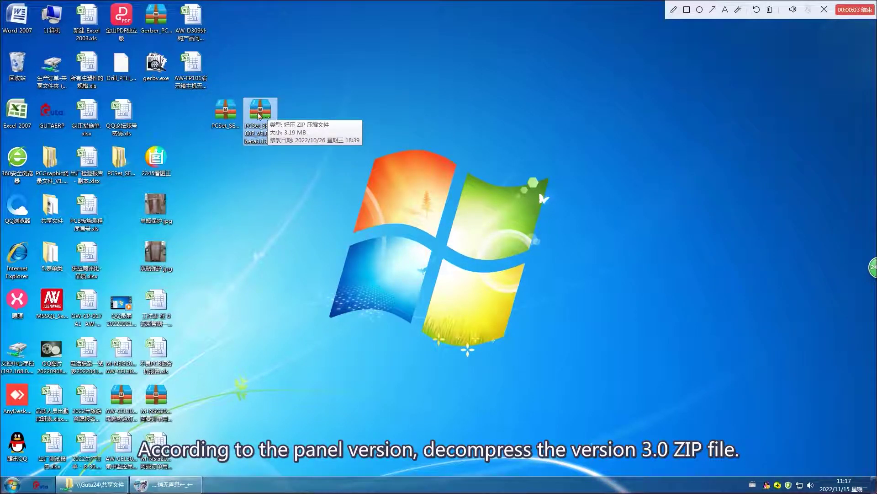
{"action": "left_click", "coordinate": [226, 112], "text": "ctrl"}
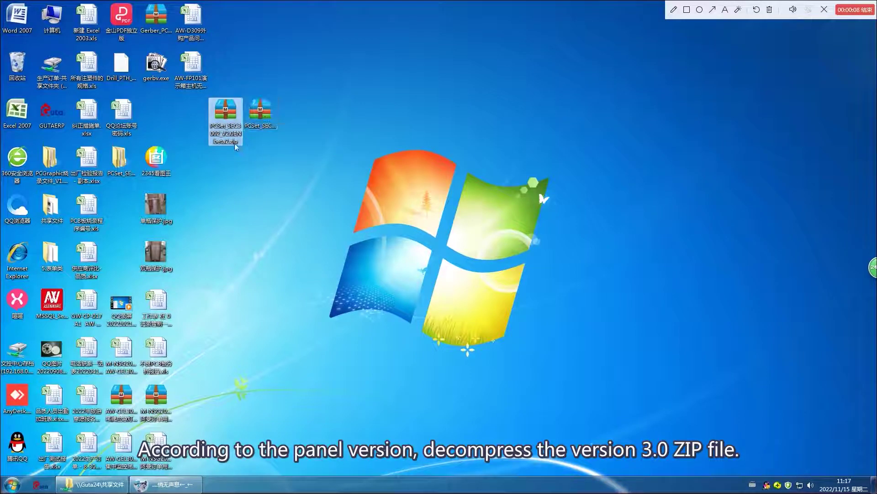
{"action": "left_click", "coordinate": [264, 117]}
{"action": "right_click", "coordinate": [265, 116]}
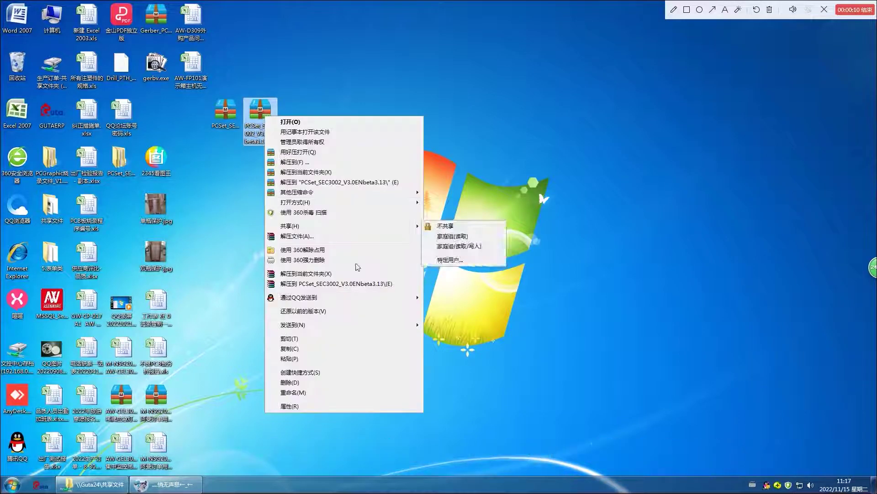
{"action": "left_click", "coordinate": [350, 284]}
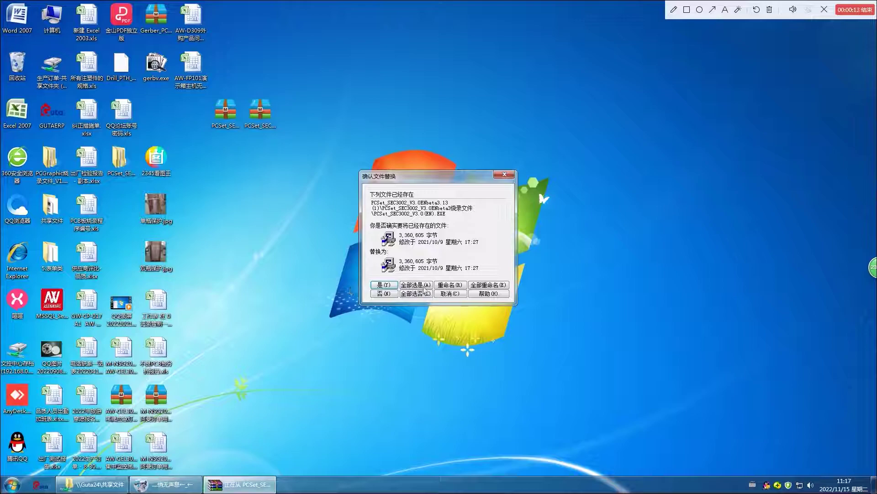
{"action": "left_click", "coordinate": [387, 285]}
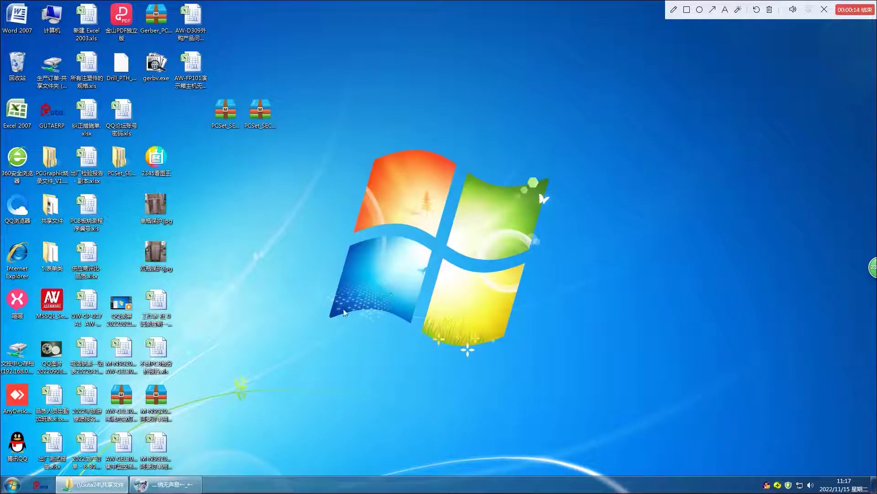
Step: Place the extracted folder below the ZIP files, open its subfolders and launch the installer PCSet_SEC3002_V3.0(EN).EXE
{"action": "left_click_drag", "start_coordinate": [121, 162], "coordinate": [261, 176]}
{"action": "double_click", "coordinate": [261, 176]}
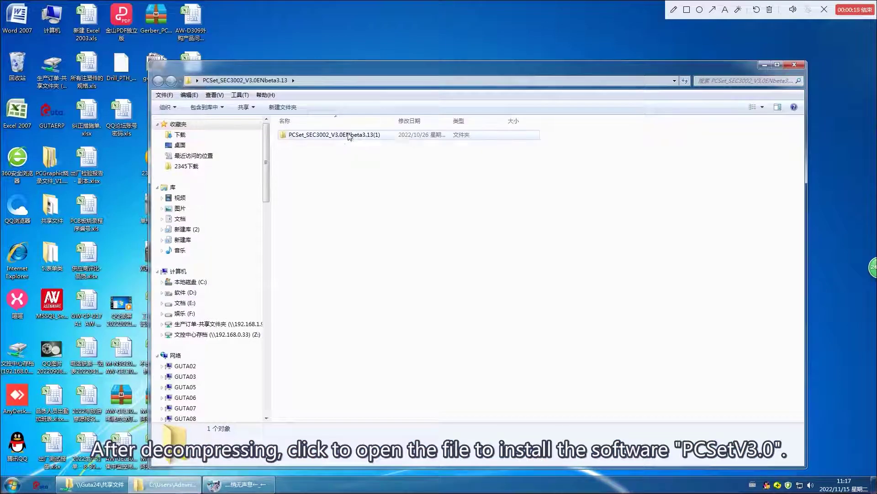
{"action": "double_click", "coordinate": [355, 136]}
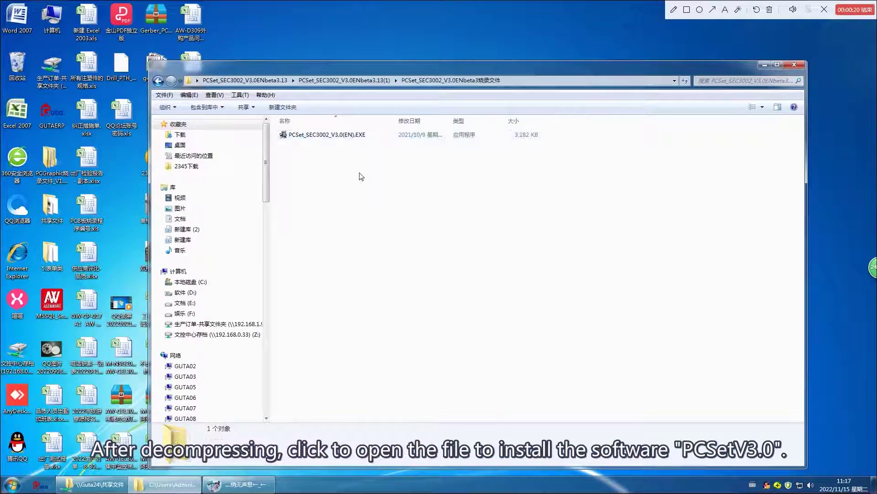
{"action": "double_click", "coordinate": [360, 137]}
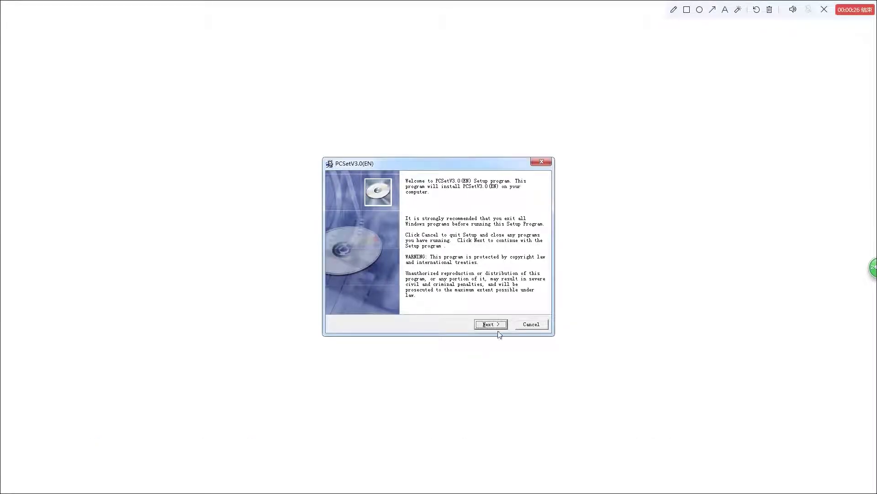
Step: Install PCSetV3.0(EN) in the default folder C:\PCSetV3.0(EN), allowing the system change in the 360 security prompt, and finish the setup
{"action": "left_click", "coordinate": [494, 327]}
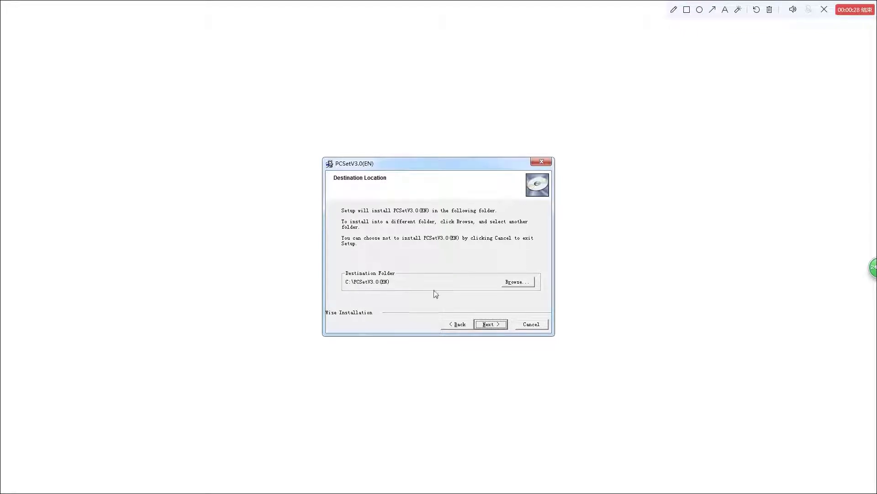
{"action": "left_click", "coordinate": [498, 327]}
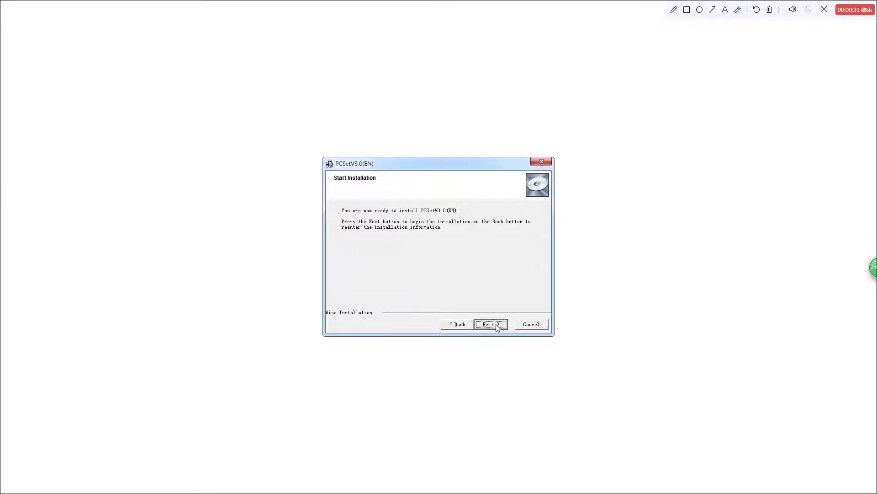
{"action": "left_click", "coordinate": [498, 328]}
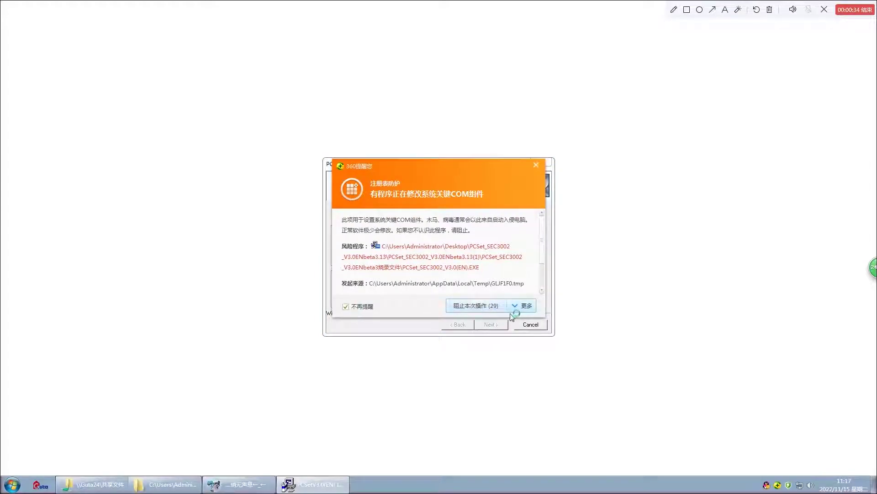
{"action": "left_click", "coordinate": [528, 312]}
{"action": "left_click", "coordinate": [502, 344]}
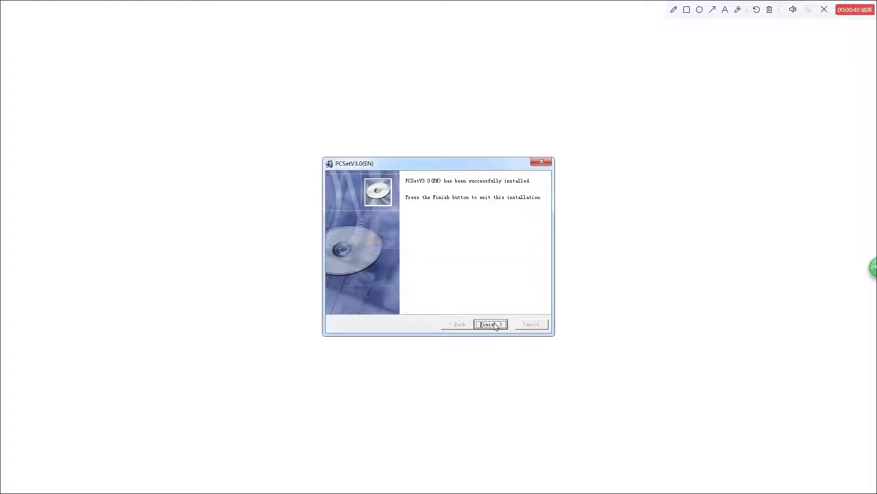
{"action": "left_click", "coordinate": [490, 324]}
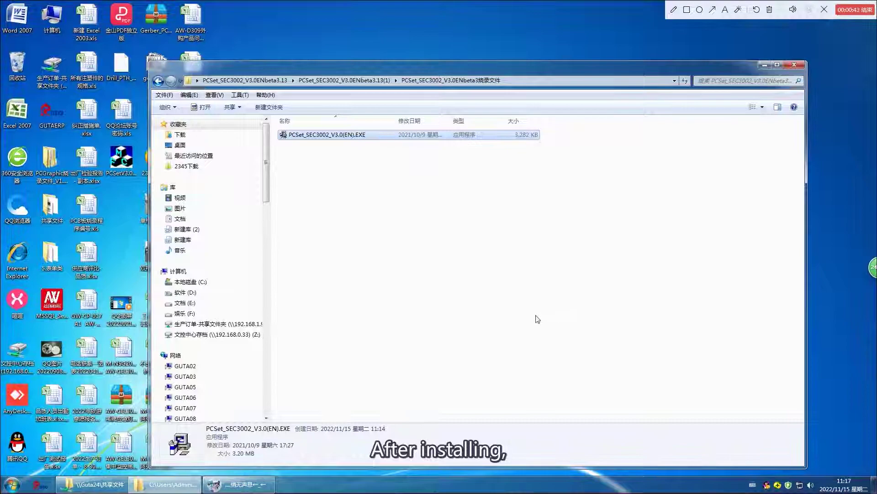
Step: Close the installer folder and move the PCSetV3.0 shortcut to a free area of the desktop near the ZIP files
{"action": "left_click", "coordinate": [798, 67]}
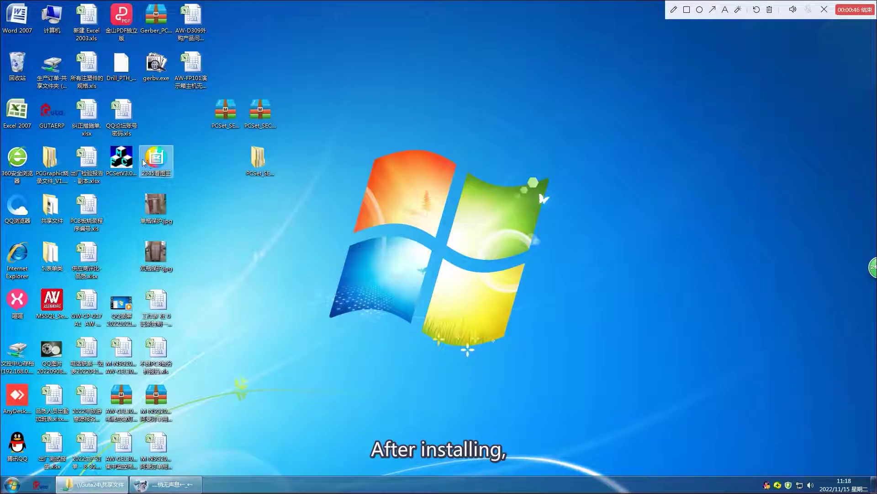
{"action": "left_click", "coordinate": [130, 164]}
{"action": "left_click_drag", "start_coordinate": [131, 169], "coordinate": [309, 234]}
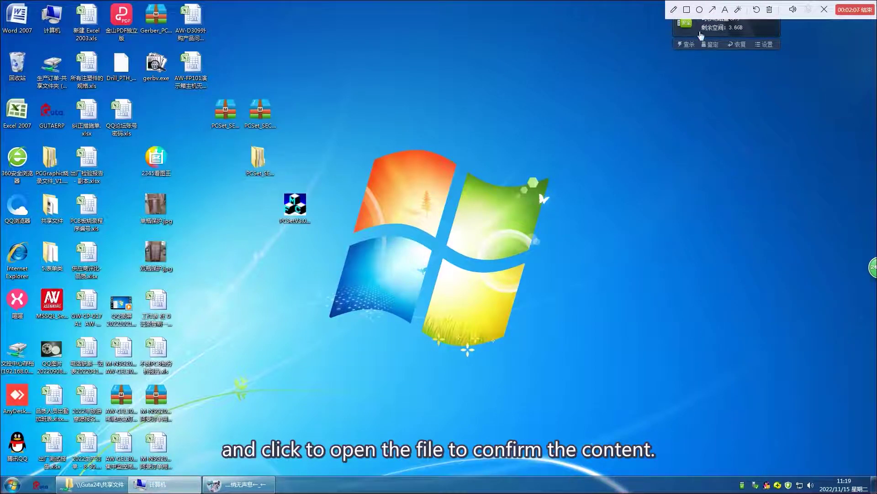
Step: Open removable disk G:, review the list of exported BIN files, and minimize the window
{"action": "left_click", "coordinate": [701, 28]}
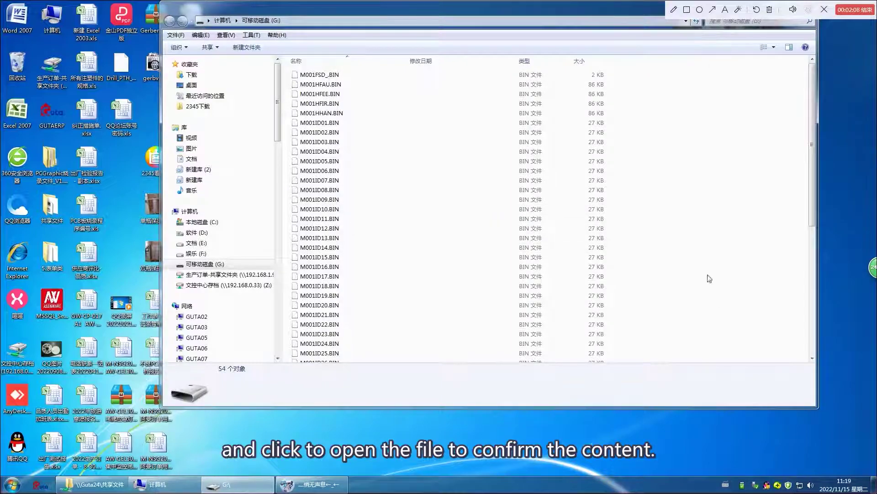
{"action": "scroll", "coordinate": [719, 253], "scroll_direction": "down", "scroll_amount": 5}
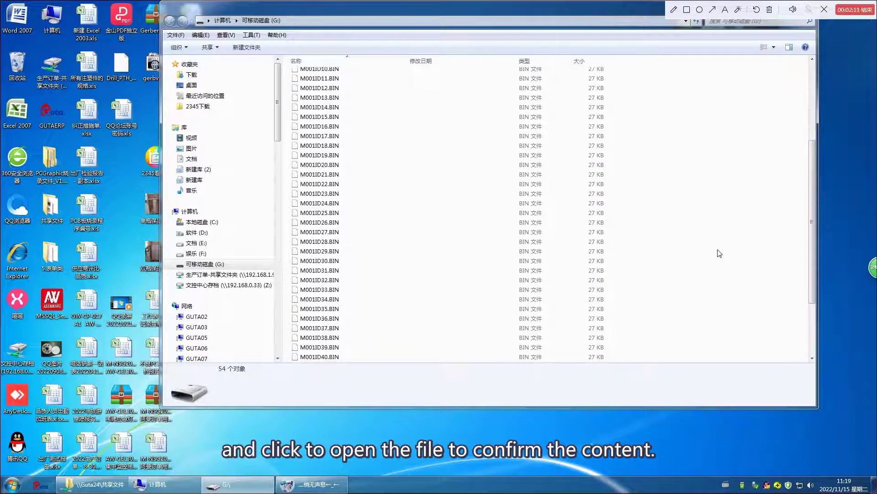
{"action": "scroll", "coordinate": [722, 256], "scroll_direction": "up", "scroll_amount": 5}
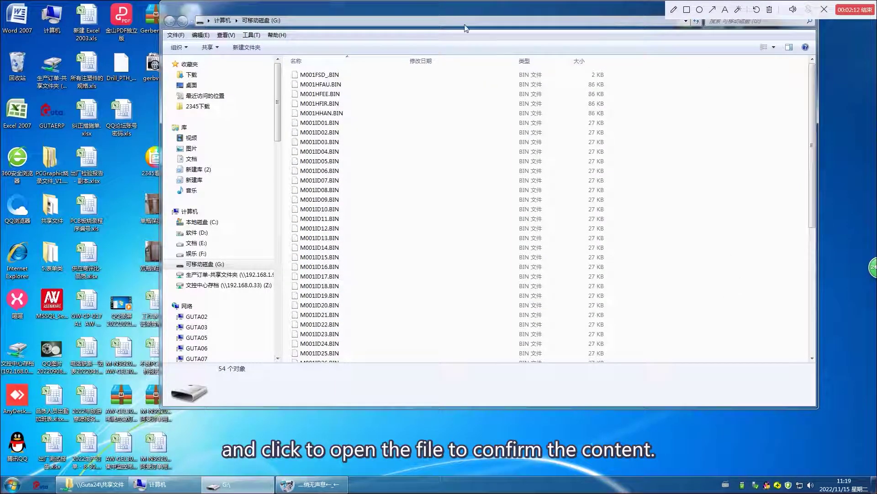
{"action": "left_click_drag", "start_coordinate": [613, 7], "coordinate": [705, 49]}
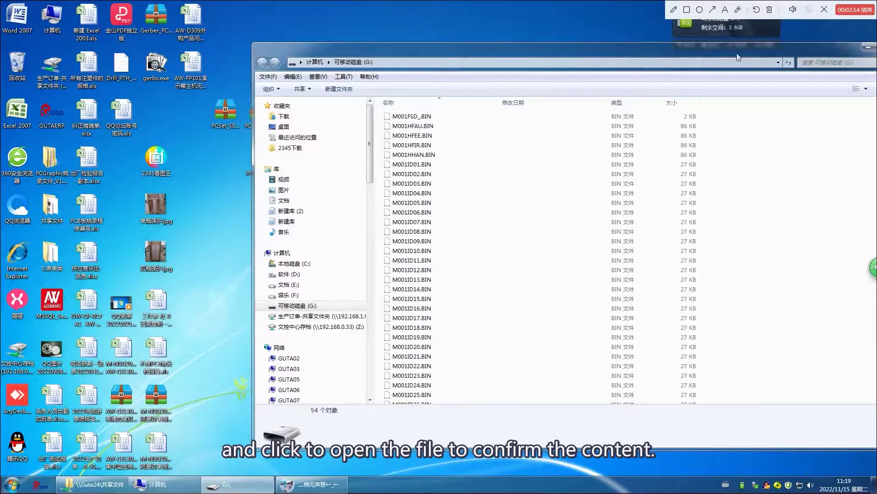
{"action": "left_click_drag", "start_coordinate": [834, 55], "coordinate": [806, 44]}
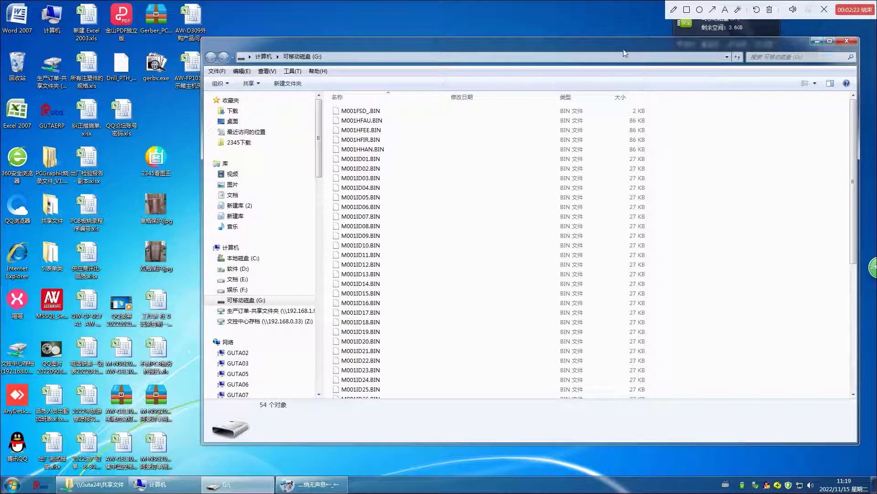
{"action": "left_click_drag", "start_coordinate": [625, 48], "coordinate": [662, 51]}
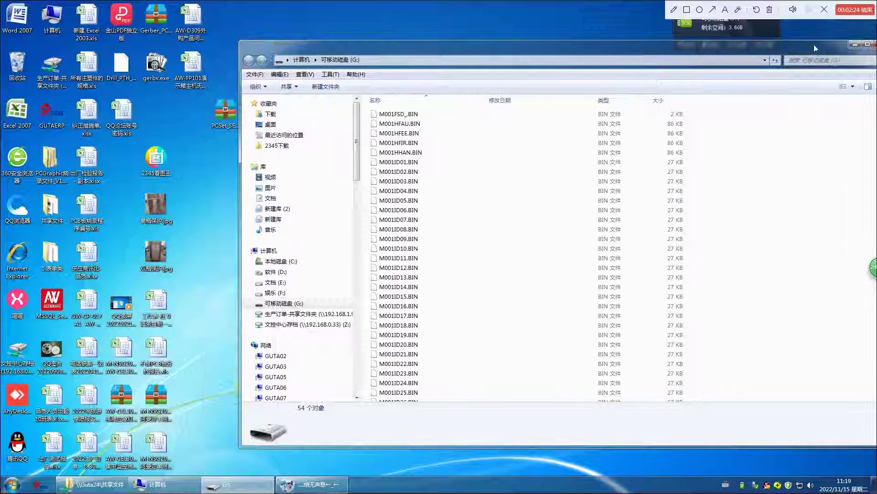
{"action": "left_click", "coordinate": [855, 46]}
Step: Open the installation folder of PCSetV3.0(EN) through the file location in the desktop shortcut's properties
{"action": "right_click", "coordinate": [304, 200]}
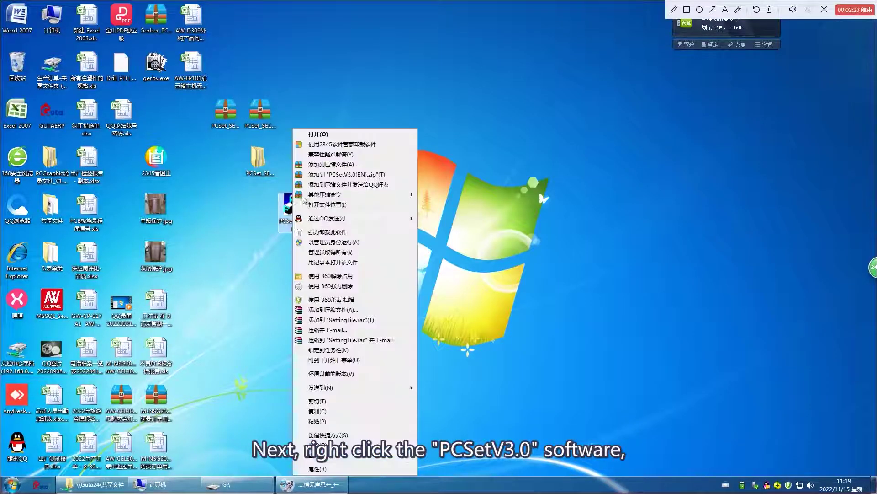
{"action": "right_click", "coordinate": [292, 205]}
{"action": "right_click", "coordinate": [296, 207]}
{"action": "left_click", "coordinate": [320, 469]}
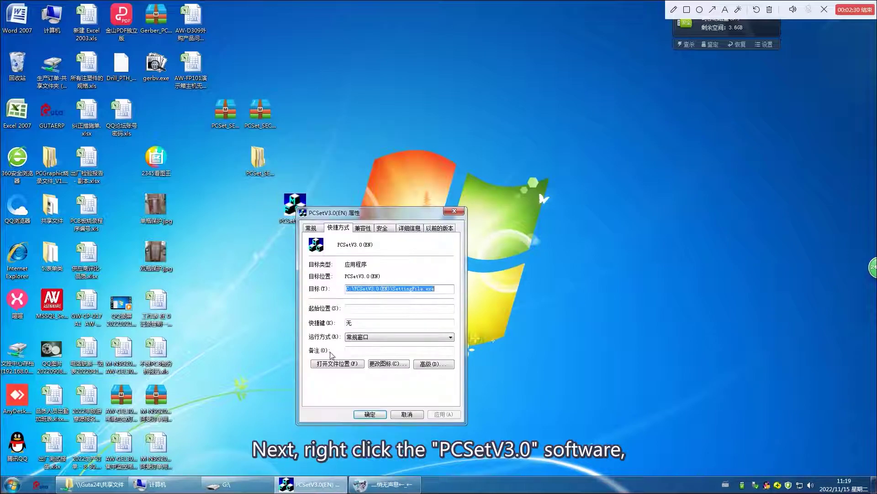
{"action": "left_click", "coordinate": [340, 363]}
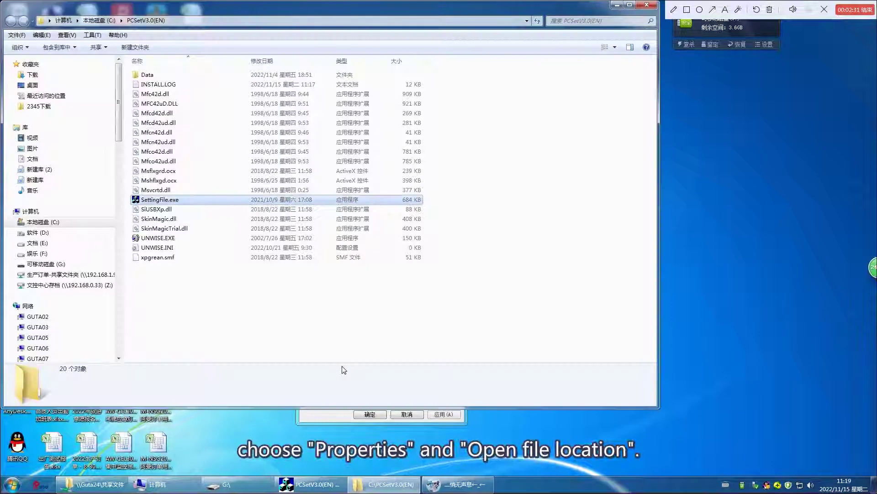
Step: Open the Data folder inside the PCSetV3.0(EN) installation folder
{"action": "double_click", "coordinate": [183, 76]}
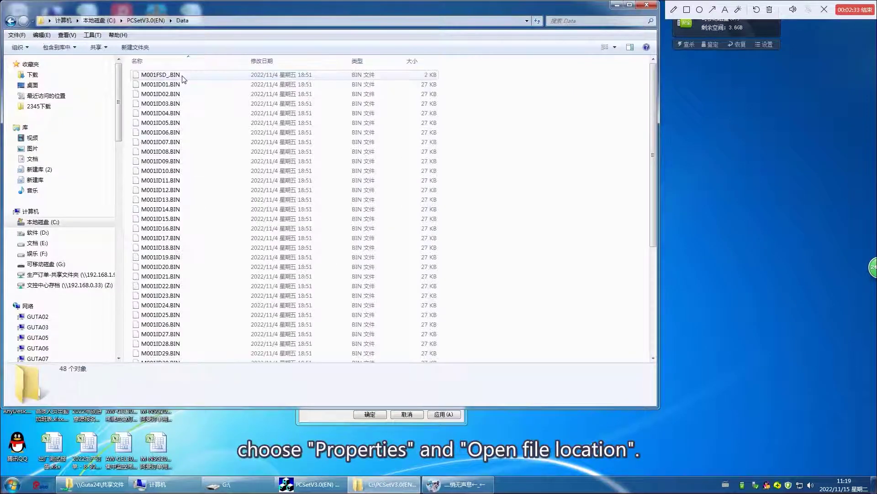
{"action": "key", "text": "ctrl+a"}
{"action": "right_click", "coordinate": [495, 219]}
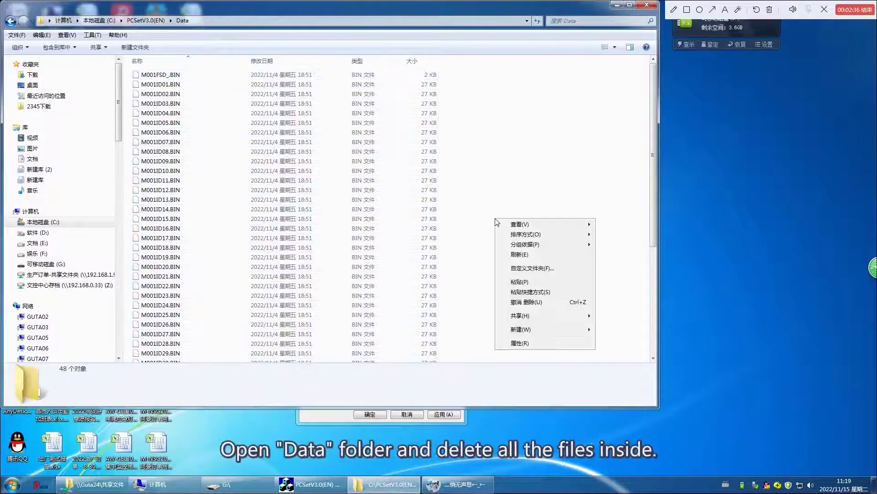
{"action": "left_click", "coordinate": [430, 77]}
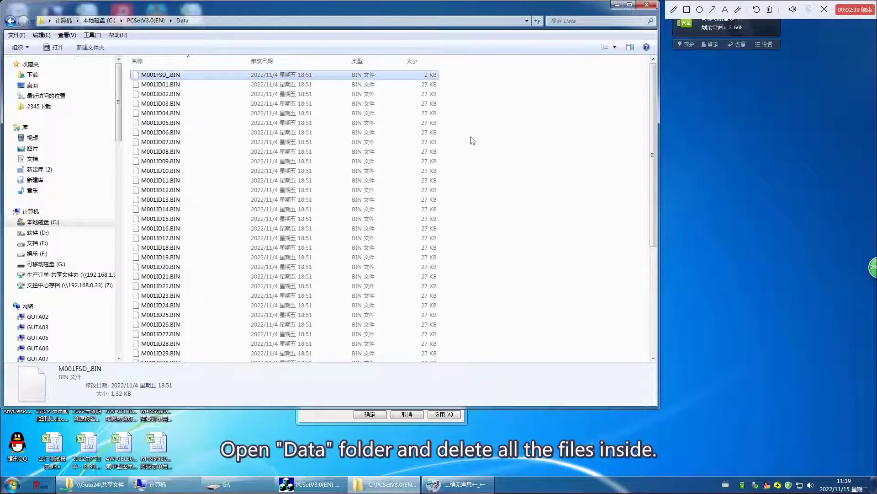
{"action": "scroll", "coordinate": [488, 219], "scroll_direction": "down", "scroll_amount": 6}
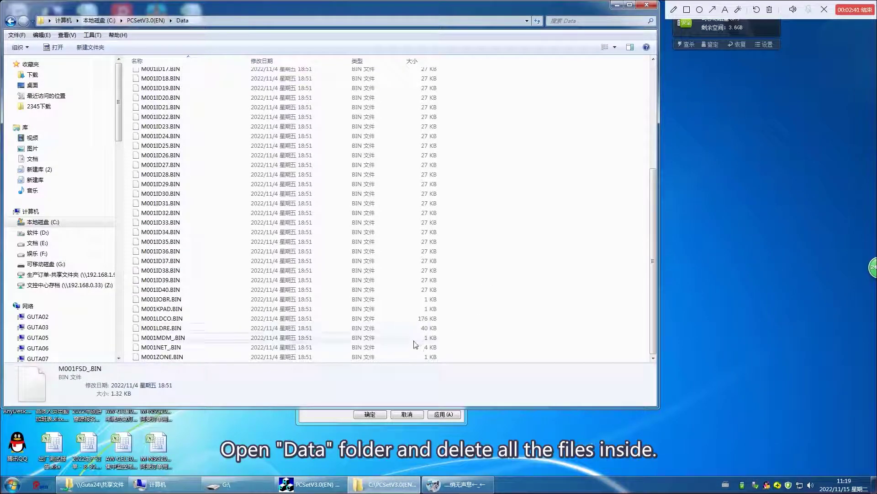
{"action": "key", "text": "ctrl+a"}
{"action": "right_click", "coordinate": [446, 257]}
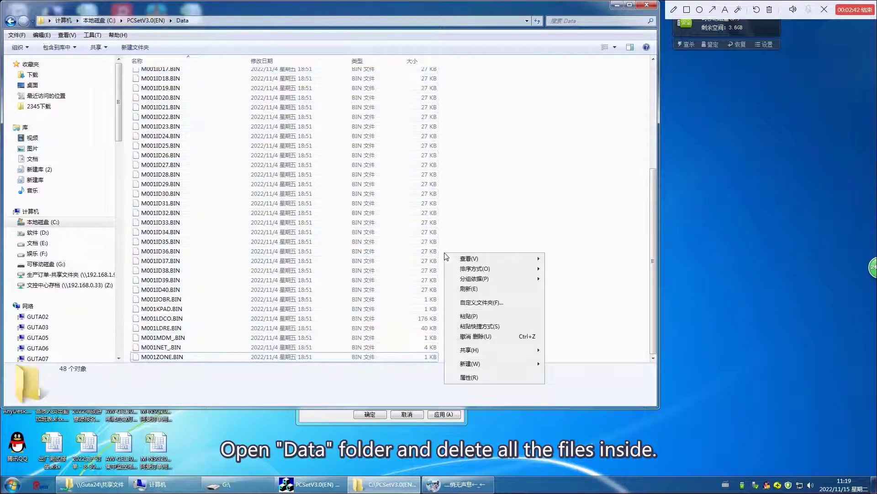
{"action": "left_click", "coordinate": [484, 239]}
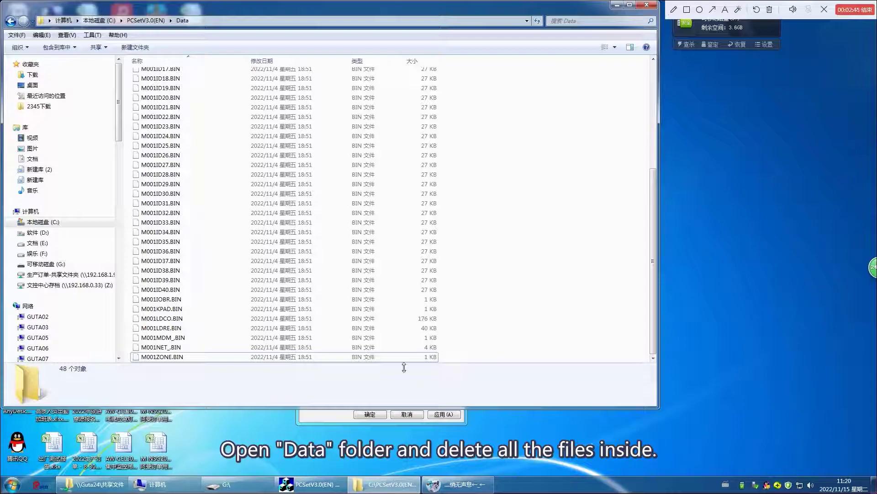
Step: Delete all BIN files in the Data folder, from M001FSD_.BIN through M001ZONE.BIN
{"action": "scroll", "coordinate": [490, 269], "scroll_direction": "up", "scroll_amount": 6}
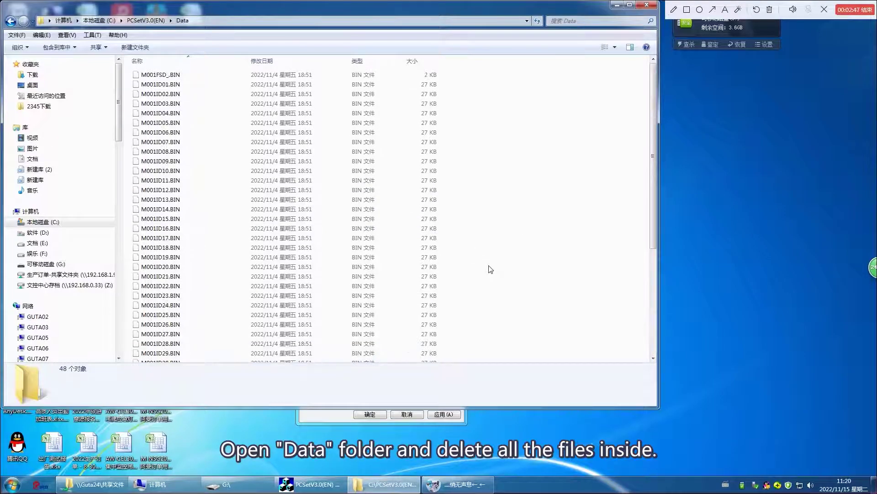
{"action": "left_click", "coordinate": [256, 75]}
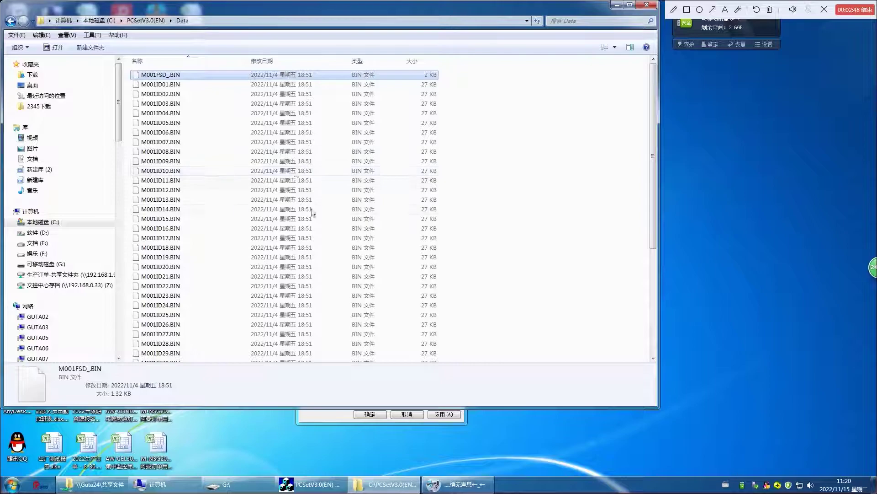
{"action": "scroll", "coordinate": [412, 284], "scroll_direction": "down", "scroll_amount": 6}
{"action": "left_click", "coordinate": [374, 357], "text": "shift"}
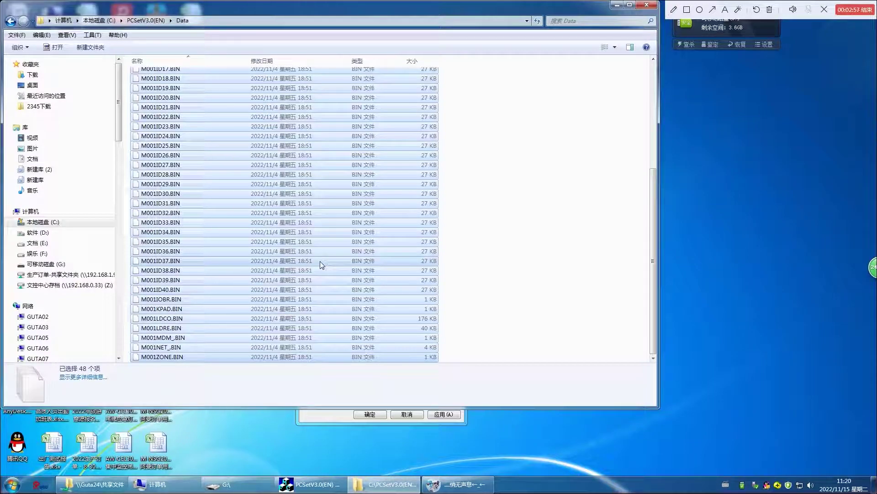
{"action": "key", "text": "Delete"}
{"action": "left_click", "coordinate": [457, 253]}
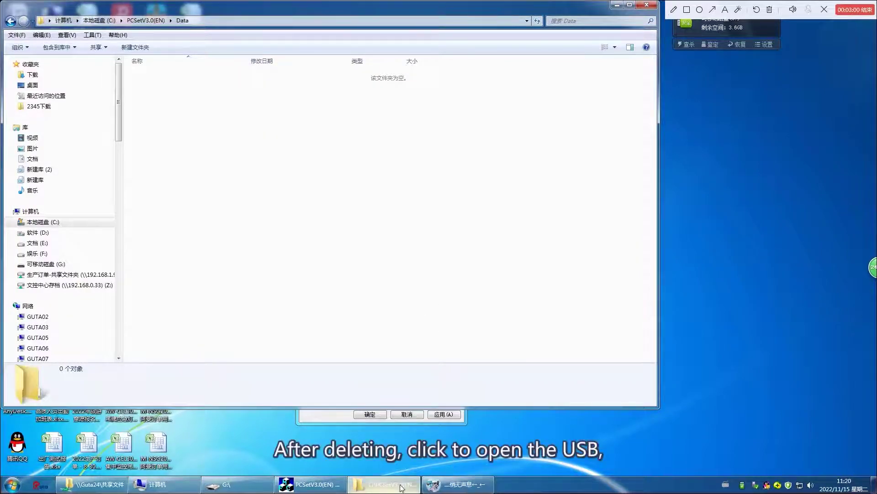
Step: Copy all BIN files from removable disk G: into the empty Data folder of PCSetV3.0(EN)
{"action": "left_click", "coordinate": [234, 489]}
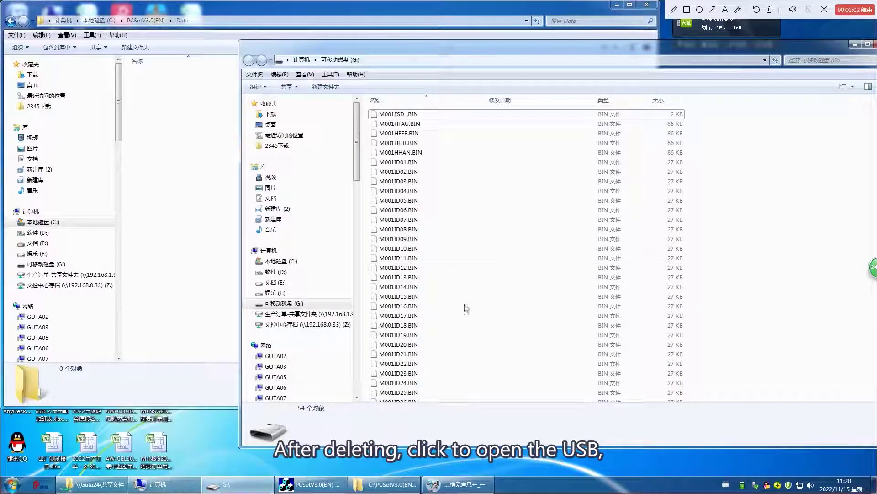
{"action": "left_click", "coordinate": [471, 114]}
{"action": "scroll", "coordinate": [526, 205], "scroll_direction": "down", "scroll_amount": 8}
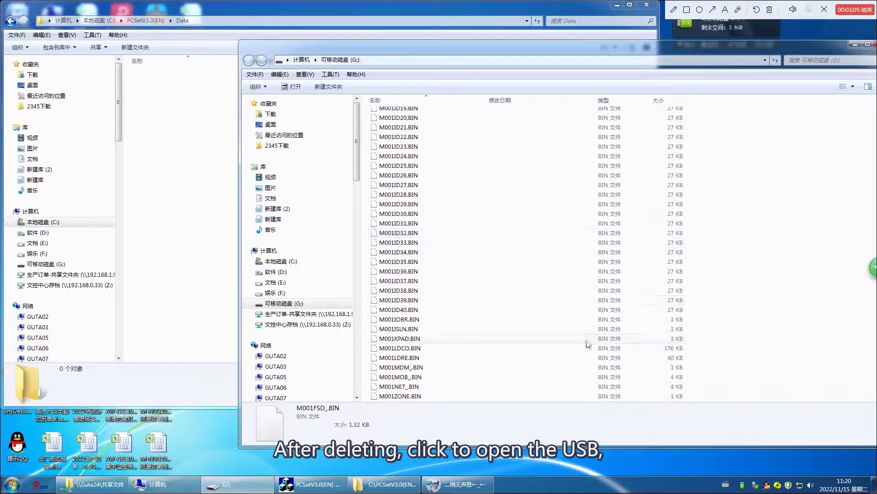
{"action": "key", "text": "ctrl+a"}
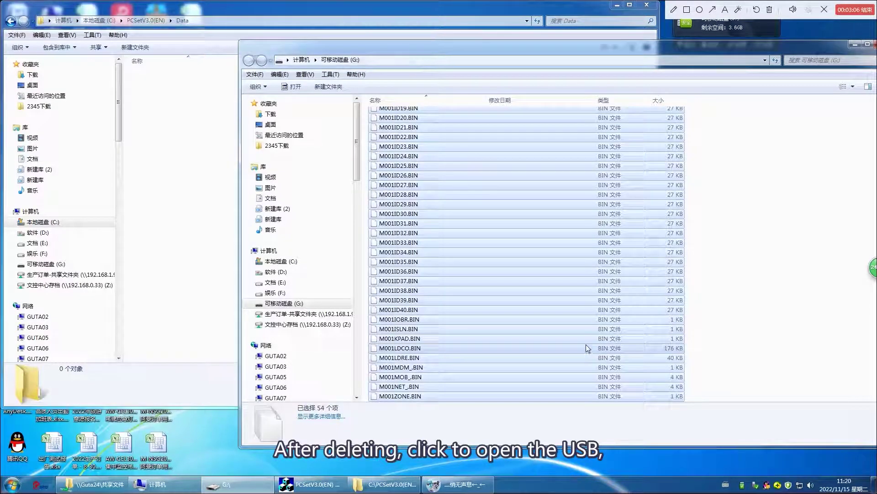
{"action": "left_click", "coordinate": [207, 183]}
{"action": "right_click", "coordinate": [218, 143]}
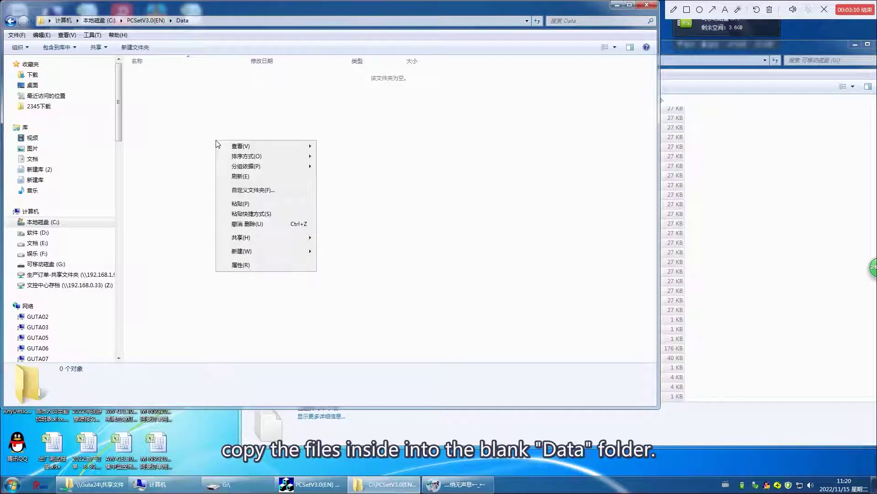
{"action": "left_click", "coordinate": [256, 203]}
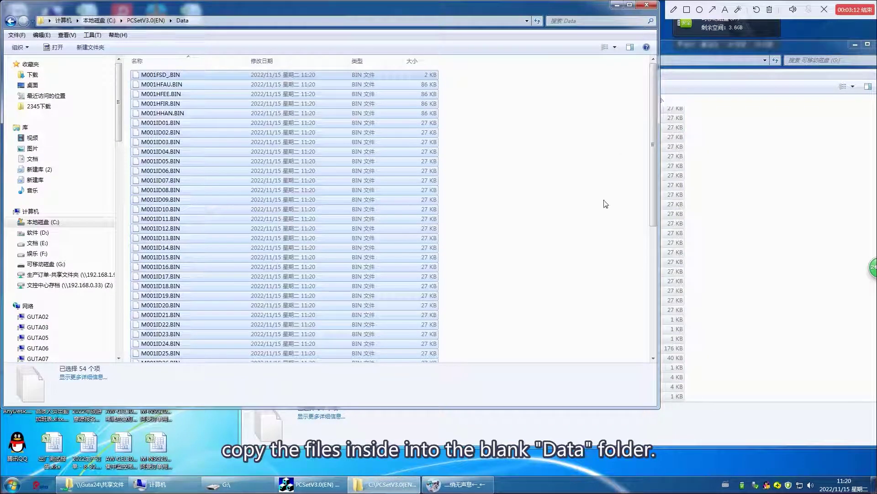
Step: Close the Data folder, the removable disk G: window and the shortcut's properties dialog
{"action": "left_click", "coordinate": [648, 5]}
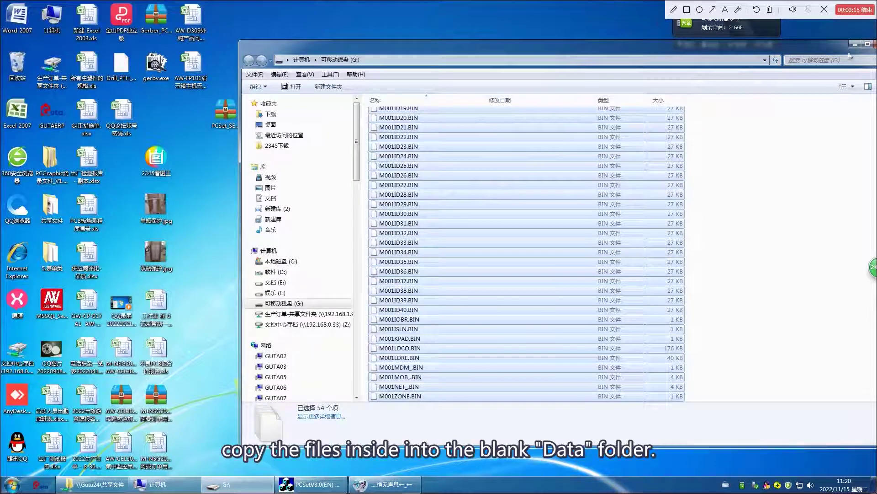
{"action": "left_click_drag", "start_coordinate": [819, 47], "coordinate": [755, 50]}
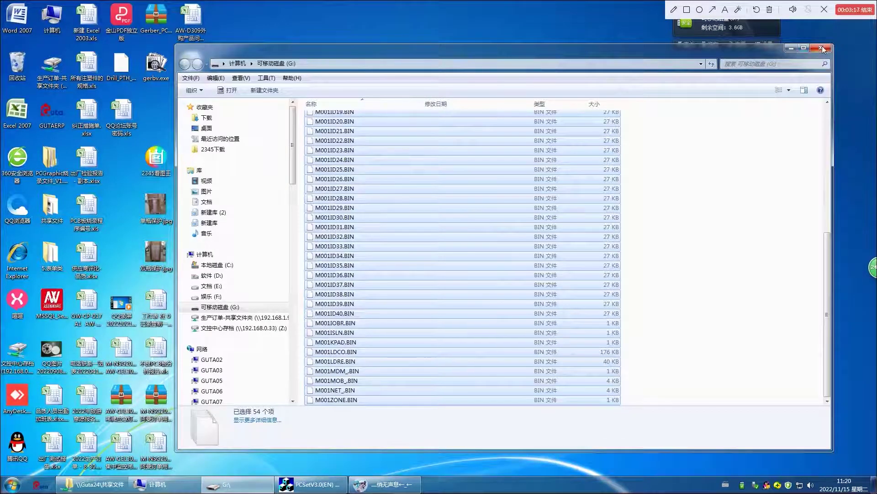
{"action": "left_click", "coordinate": [822, 48]}
{"action": "left_click", "coordinate": [454, 210]}
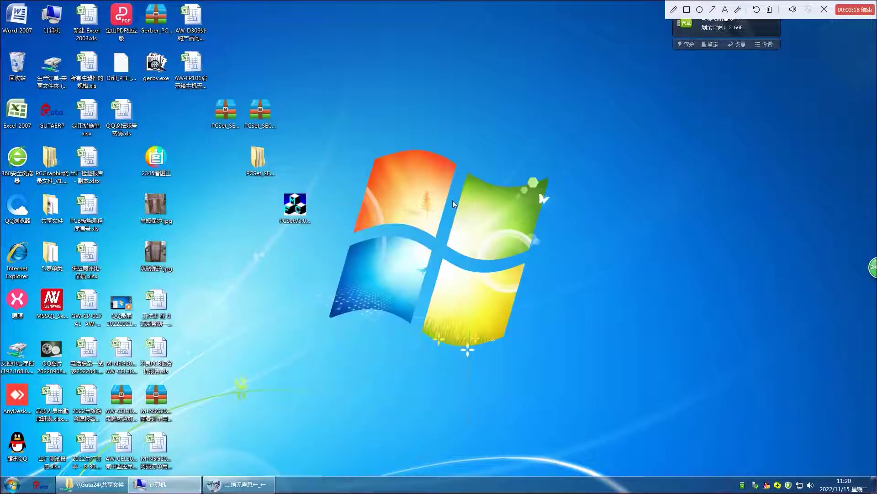
Step: Launch PCSetV3.0(EN) from the desktop and import the copied configuration with Load Data
{"action": "double_click", "coordinate": [285, 219]}
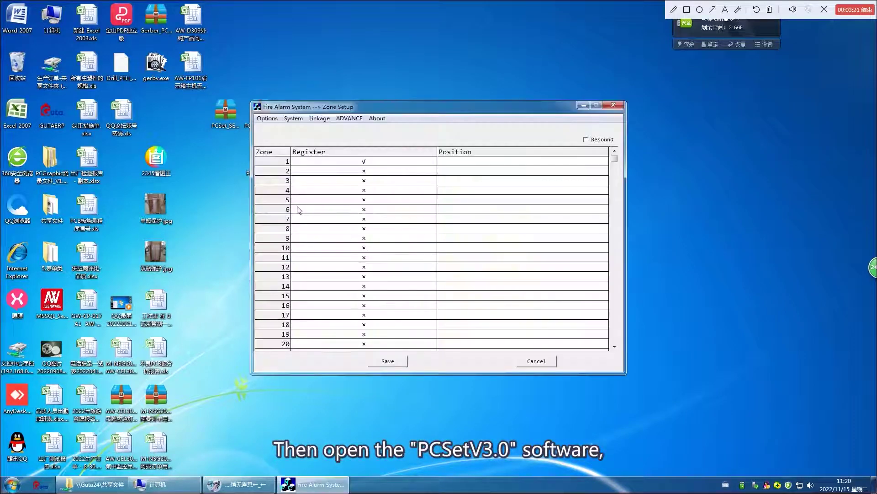
{"action": "left_click", "coordinate": [350, 119]}
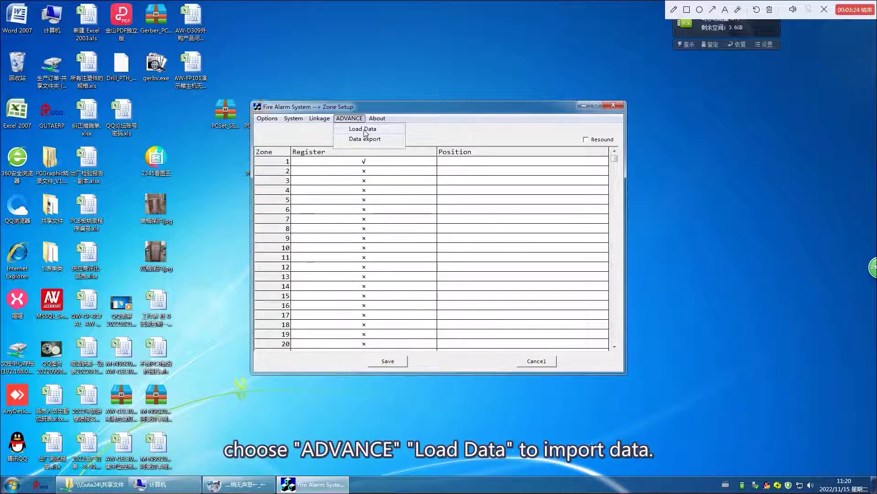
{"action": "left_click", "coordinate": [364, 130]}
{"action": "left_click", "coordinate": [469, 264]}
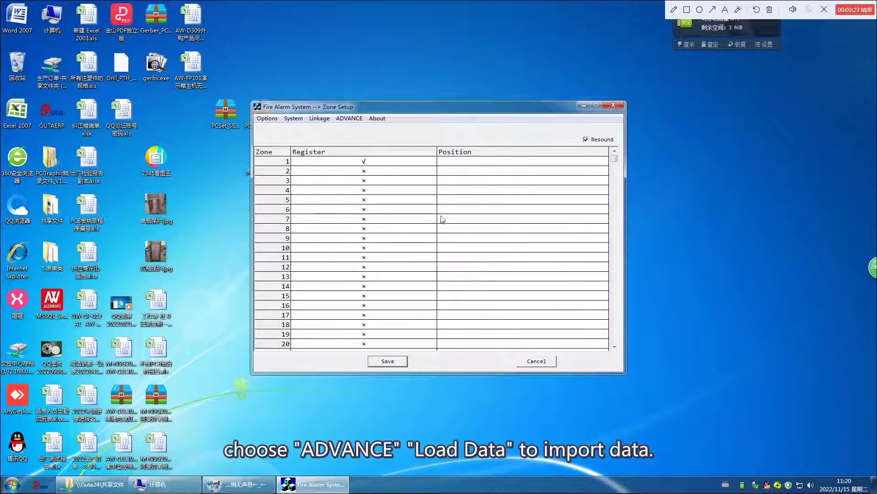
Step: Open the Detector/Module Setup and unregister the devices at addresses 5 to 8 on loop 01
{"action": "left_click", "coordinate": [294, 119]}
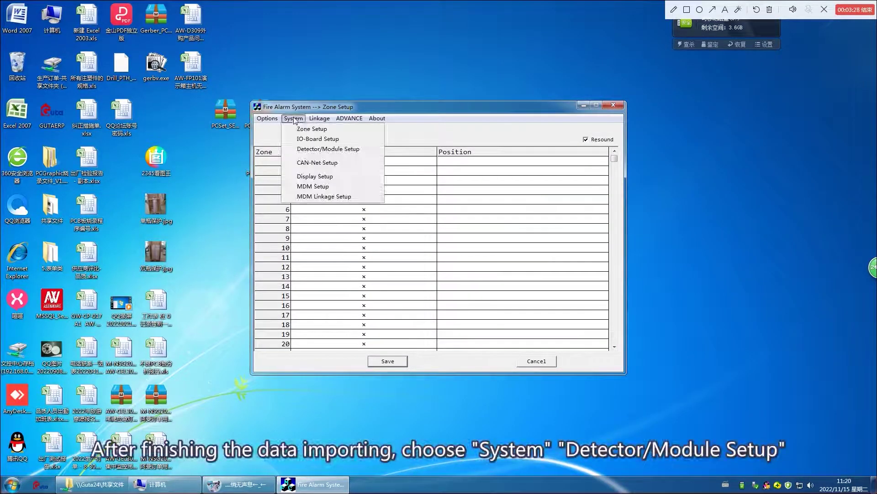
{"action": "left_click", "coordinate": [322, 150]}
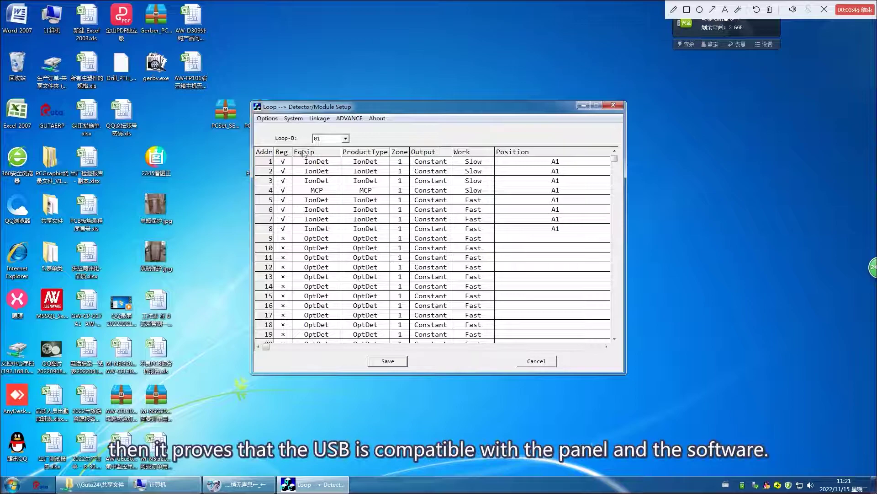
{"action": "left_click", "coordinate": [284, 203]}
{"action": "left_click", "coordinate": [284, 209]}
{"action": "left_click", "coordinate": [284, 219]}
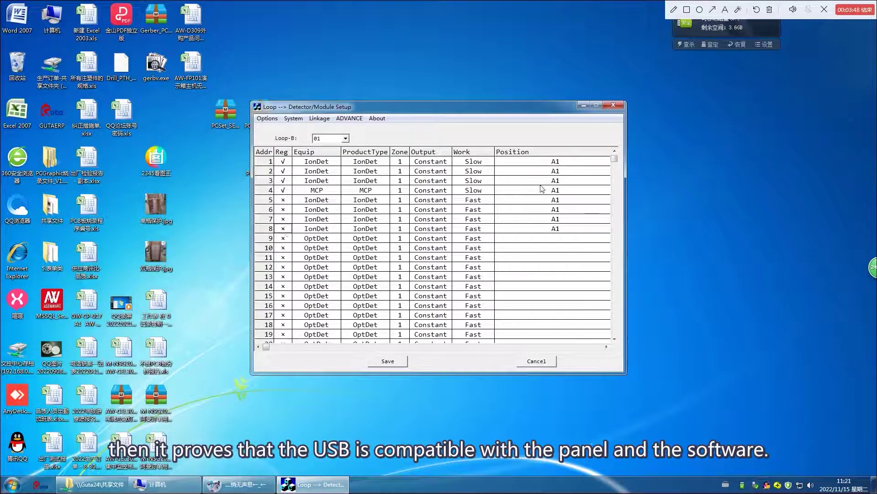
Step: Set the position of the device at address 1 to ASENWARE and copy that text
{"action": "left_click", "coordinate": [570, 162]}
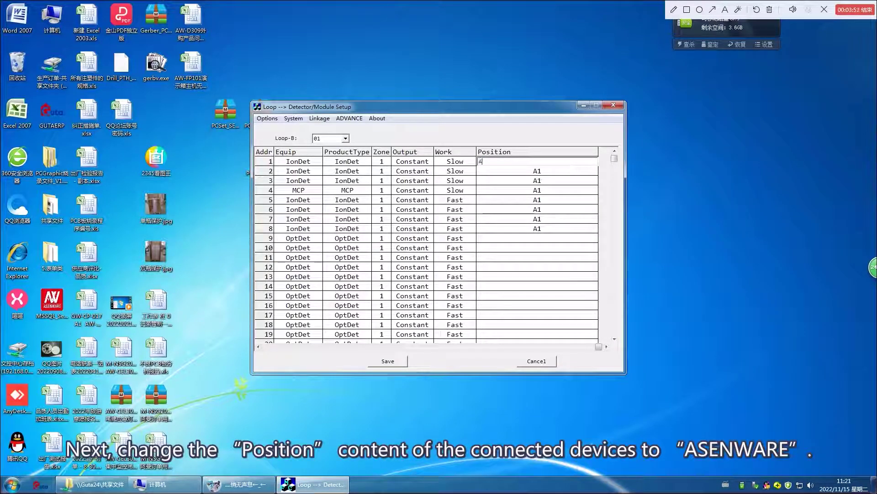
{"action": "type", "text": "AW"}
{"action": "type", "text": "SE"}
{"action": "type", "text": "NWARE"}
{"action": "left_click_drag", "start_coordinate": [521, 163], "coordinate": [474, 161]}
{"action": "key", "text": "ctrl+c"}
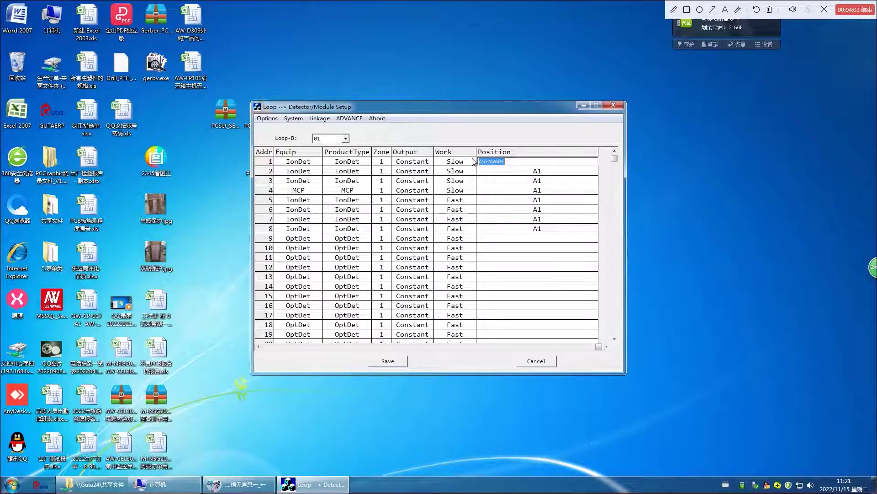
Step: Paste ASENWARE as the position of the devices at addresses 2, 3 and 4
{"action": "left_click", "coordinate": [557, 175]}
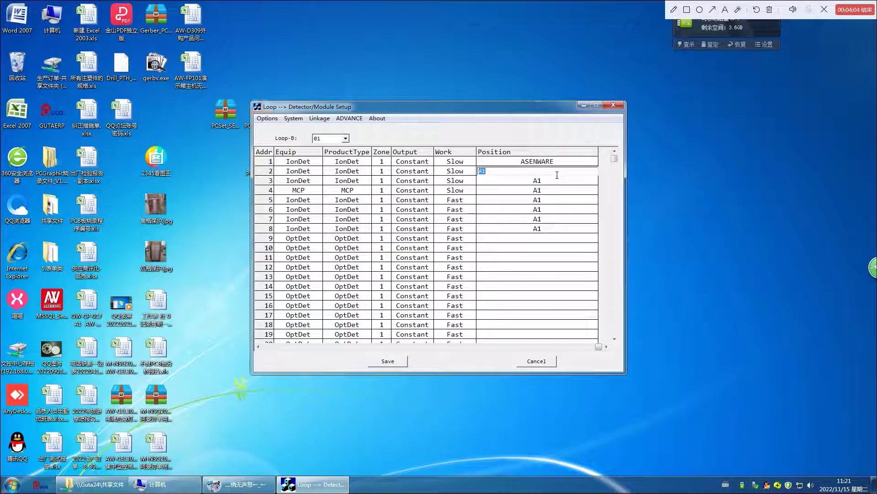
{"action": "key", "text": "ctrl+v"}
{"action": "left_click", "coordinate": [521, 183]}
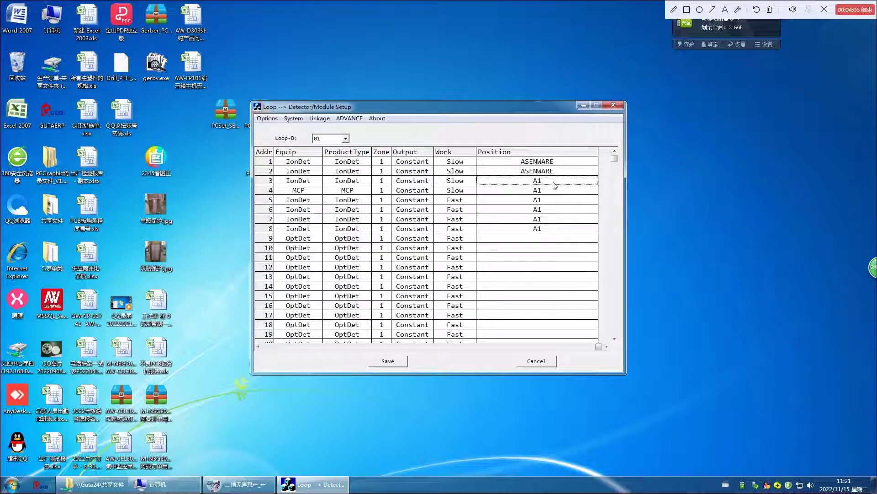
{"action": "key", "text": "ctrl+v"}
{"action": "left_click", "coordinate": [557, 194]}
{"action": "left_click_drag", "start_coordinate": [489, 195], "coordinate": [476, 195]}
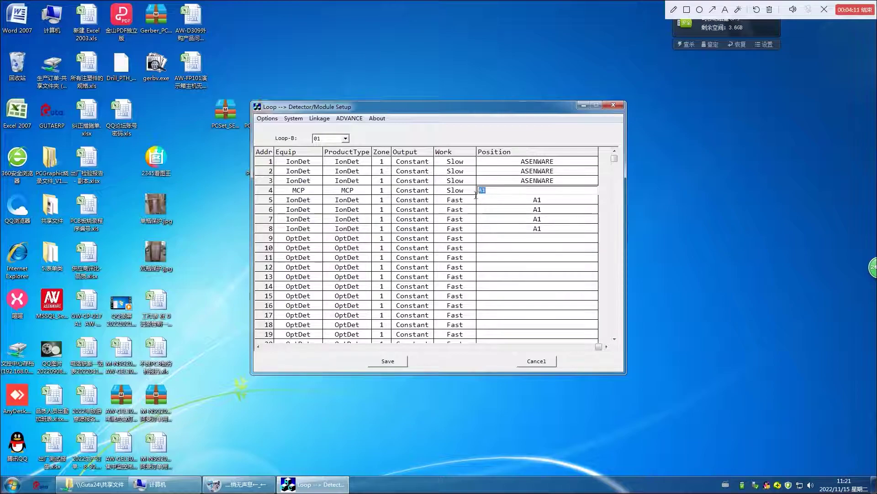
{"action": "key", "text": "ctrl+v"}
{"action": "left_click", "coordinate": [455, 342]}
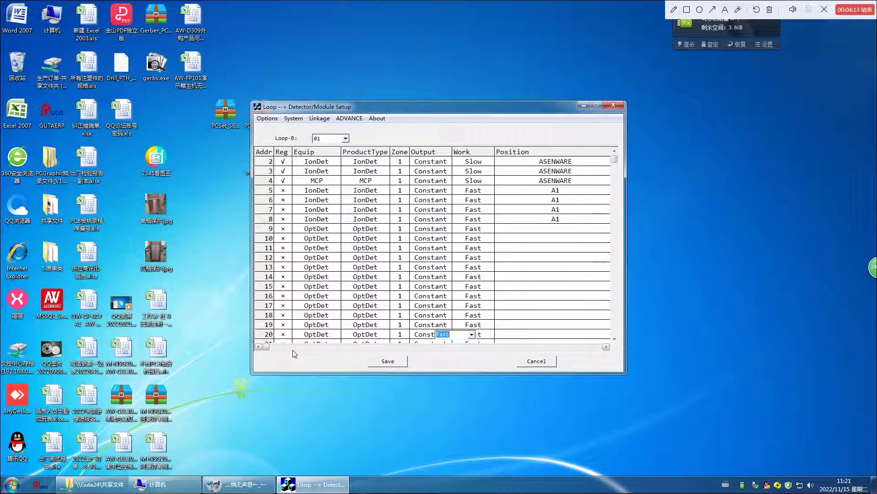
Step: Register the device at address 5 and set its position to ASENWARE
{"action": "left_click", "coordinate": [284, 191]}
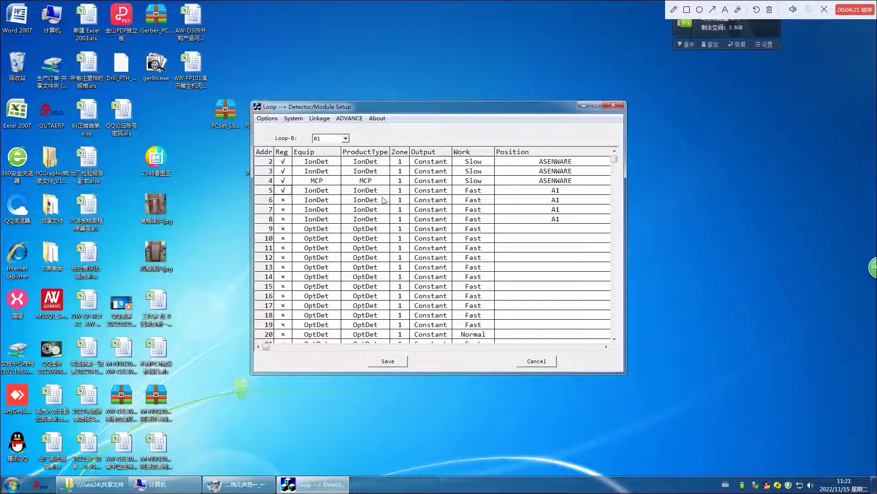
{"action": "left_click", "coordinate": [615, 152]}
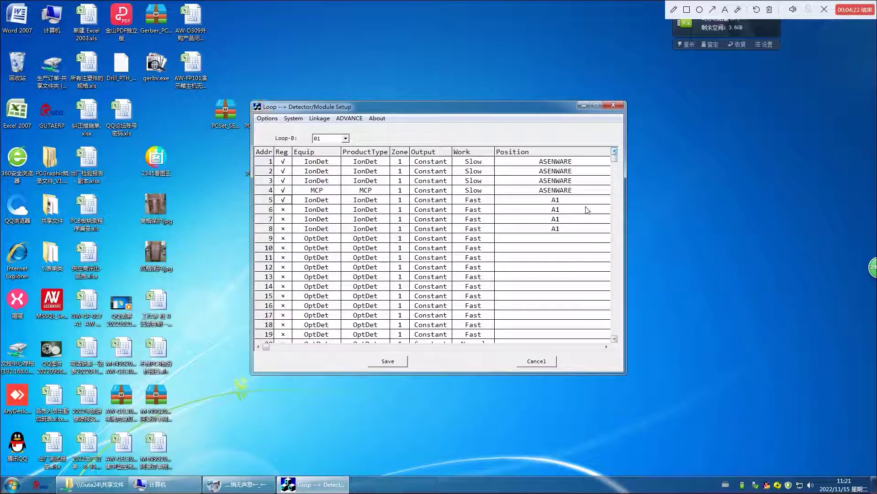
{"action": "left_click", "coordinate": [565, 201]}
{"action": "left_click_drag", "start_coordinate": [549, 205], "coordinate": [468, 203]}
{"action": "key", "text": "ctrl+v"}
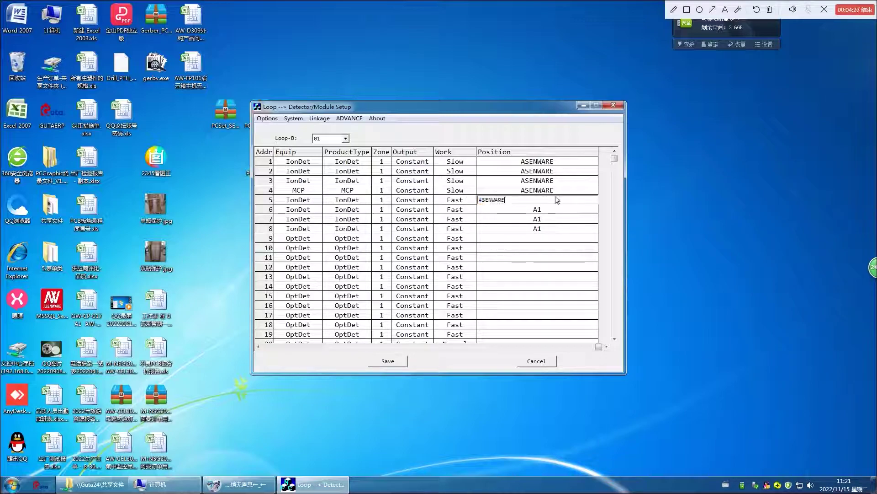
{"action": "left_click", "coordinate": [590, 248]}
Step: Clear the position text of the devices at addresses 6, 7 and 8
{"action": "left_click", "coordinate": [553, 211]}
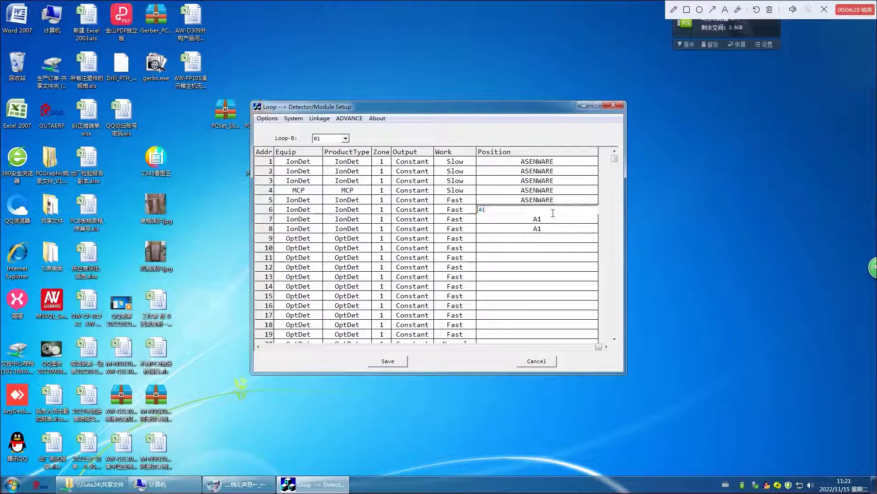
{"action": "left_click", "coordinate": [543, 222]}
{"action": "left_click", "coordinate": [541, 229]}
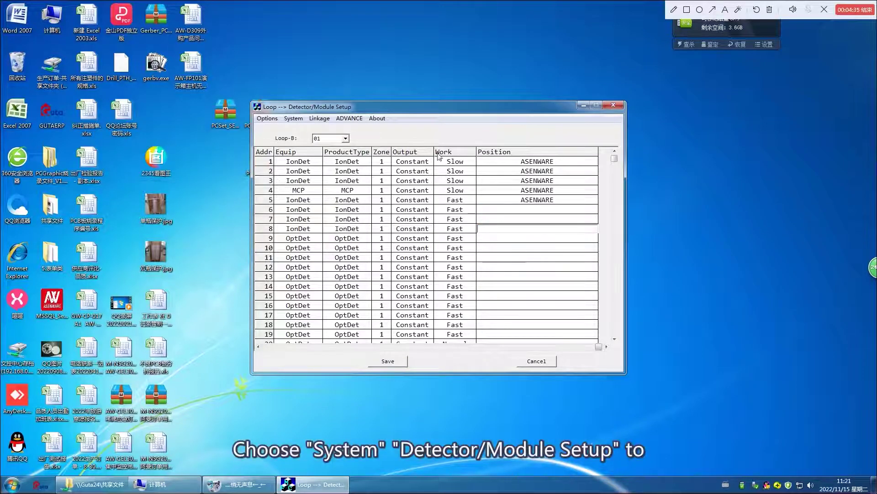
Step: Reload the Detector/Module Setup to check the registration and position data of the devices
{"action": "left_click", "coordinate": [294, 118]}
{"action": "left_click", "coordinate": [331, 149]}
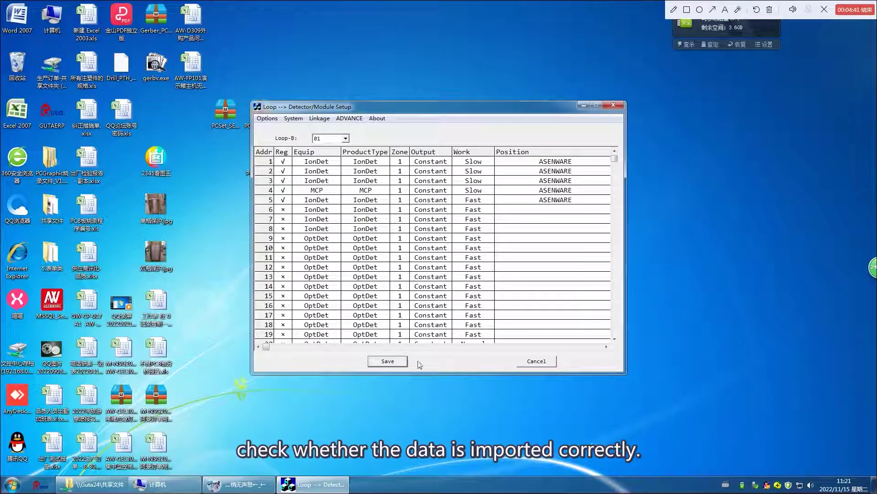
Step: In the IO-Board Setup, unregister IO boards 2, 3 and 4 so only board 1 stays registered, and save
{"action": "left_click", "coordinate": [300, 120]}
{"action": "left_click", "coordinate": [310, 139]}
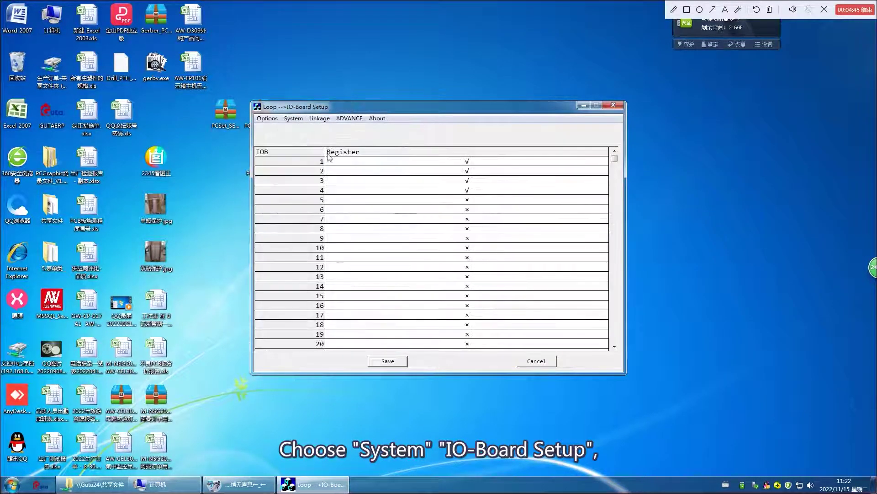
{"action": "left_click", "coordinate": [468, 171]}
{"action": "left_click", "coordinate": [470, 181]}
{"action": "left_click", "coordinate": [471, 190]}
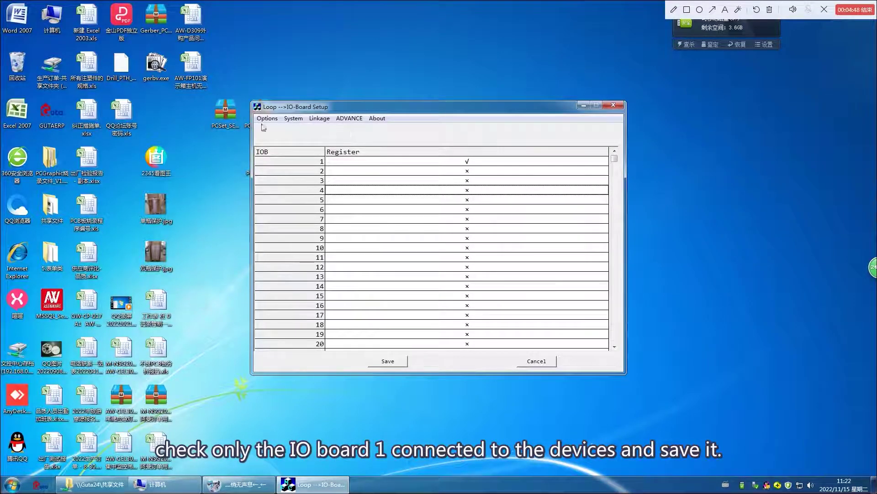
{"action": "left_click", "coordinate": [393, 361]}
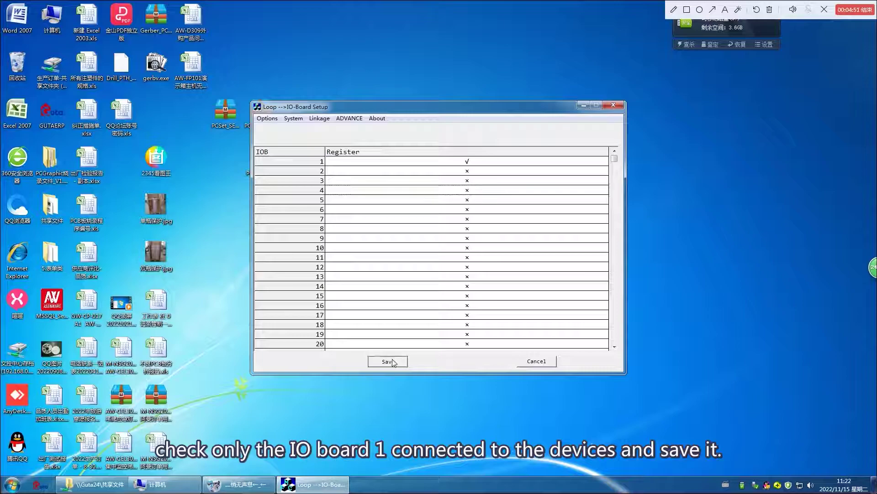
Step: Open the Zone Setup to check the registration of zone 1 and the Resound option
{"action": "left_click", "coordinate": [294, 119]}
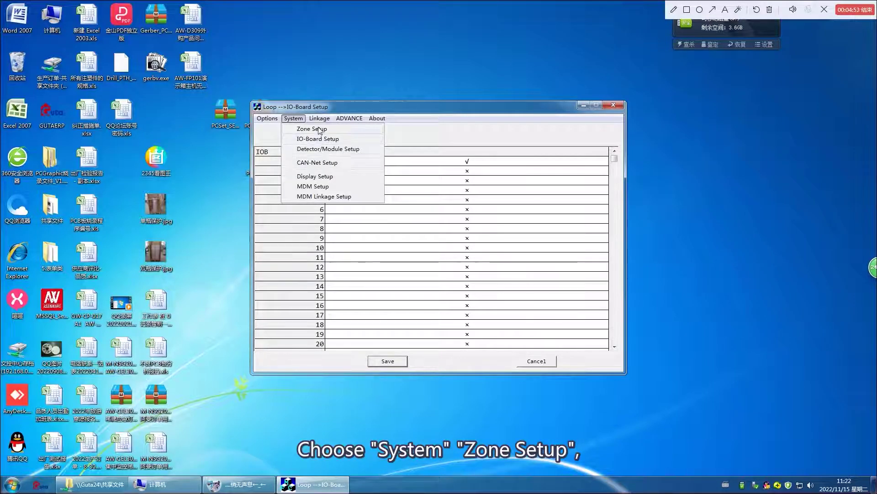
{"action": "left_click", "coordinate": [319, 130]}
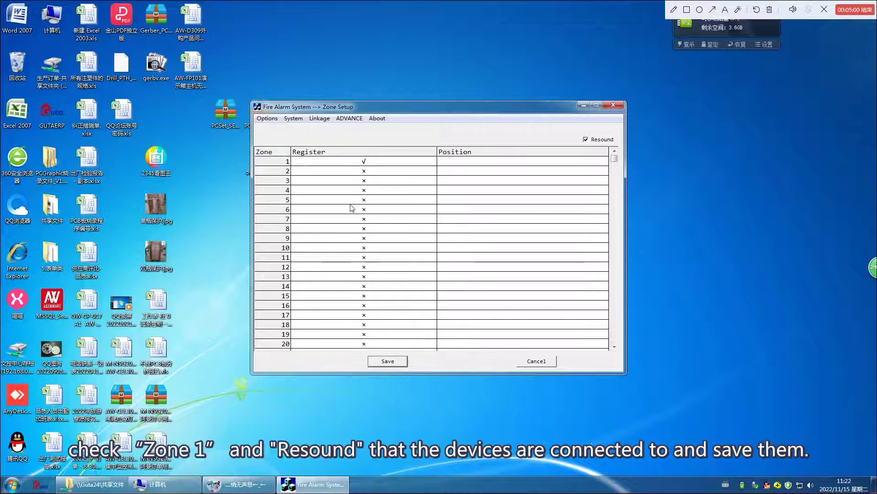
Step: Export the configuration data and close the setup program
{"action": "left_click", "coordinate": [350, 118]}
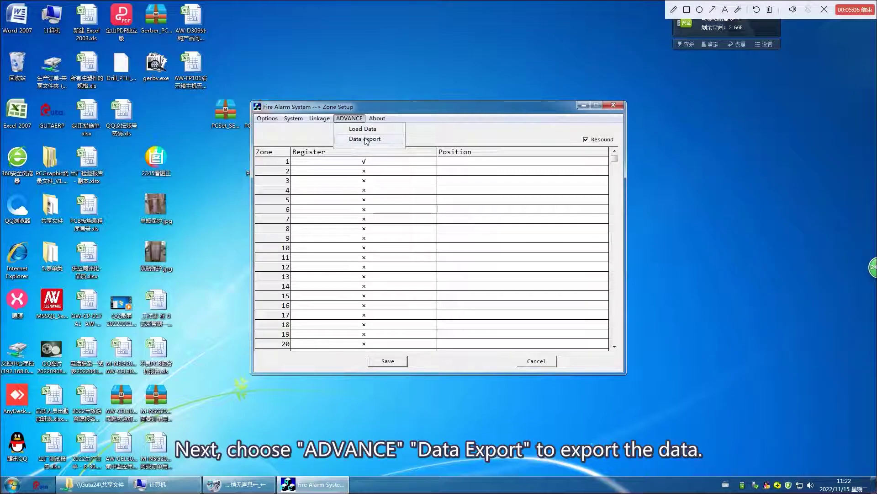
{"action": "left_click", "coordinate": [366, 139]}
{"action": "left_click", "coordinate": [478, 265]}
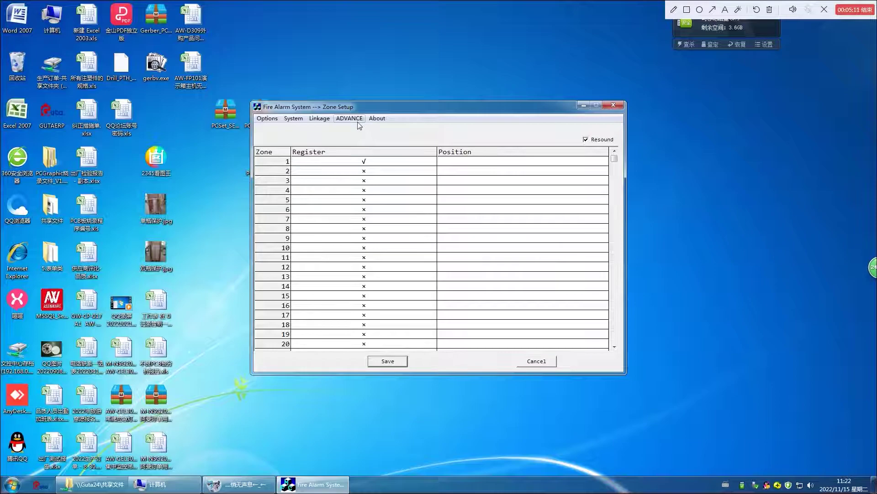
{"action": "left_click", "coordinate": [615, 106]}
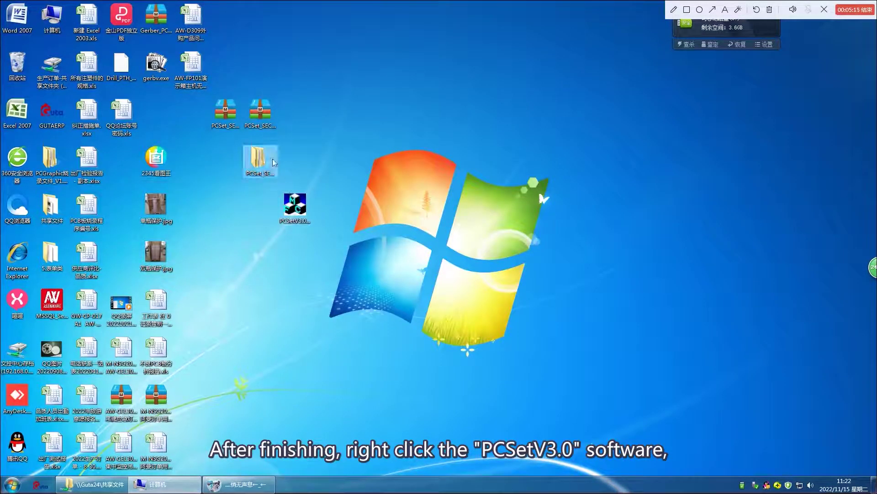
Step: Open the file location of the PCSetV3.0 desktop shortcut from its properties and go into the Data folder
{"action": "right_click", "coordinate": [295, 206]}
{"action": "left_click", "coordinate": [319, 468]}
{"action": "left_click", "coordinate": [336, 361]}
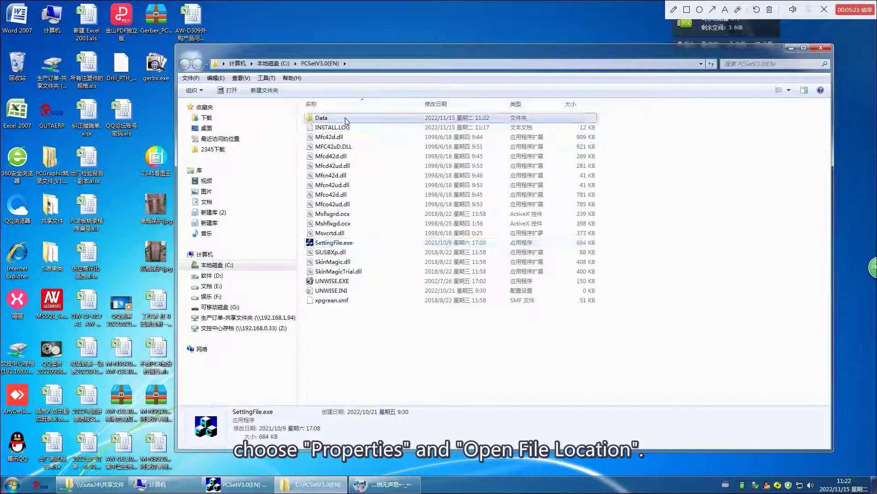
{"action": "double_click", "coordinate": [346, 120]}
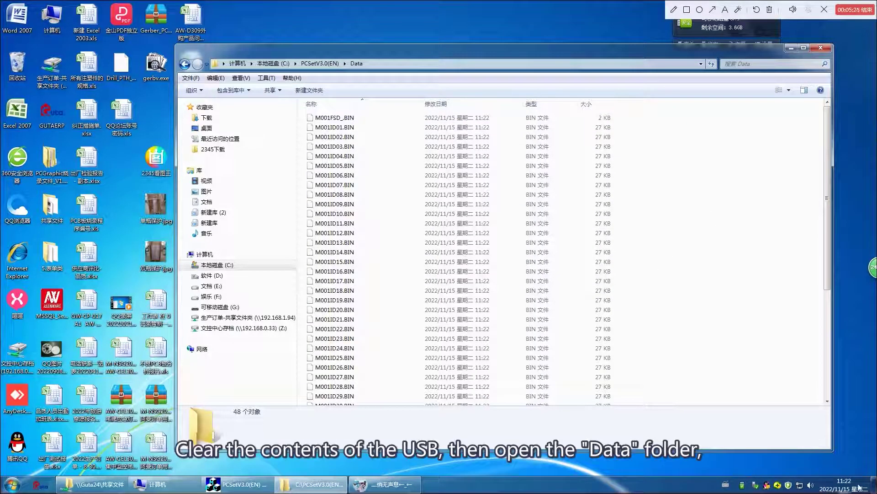
Step: Open the USB drive (G:) and delete all the files on it
{"action": "left_click_drag", "start_coordinate": [532, 53], "coordinate": [434, 53]}
{"action": "left_click", "coordinate": [706, 28]}
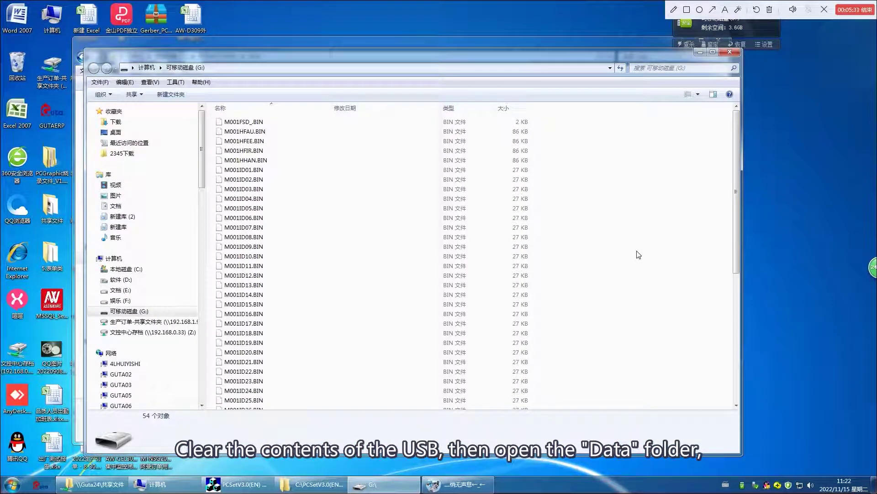
{"action": "key", "text": "ctrl+a"}
{"action": "key", "text": "Delete"}
{"action": "key", "text": "Return"}
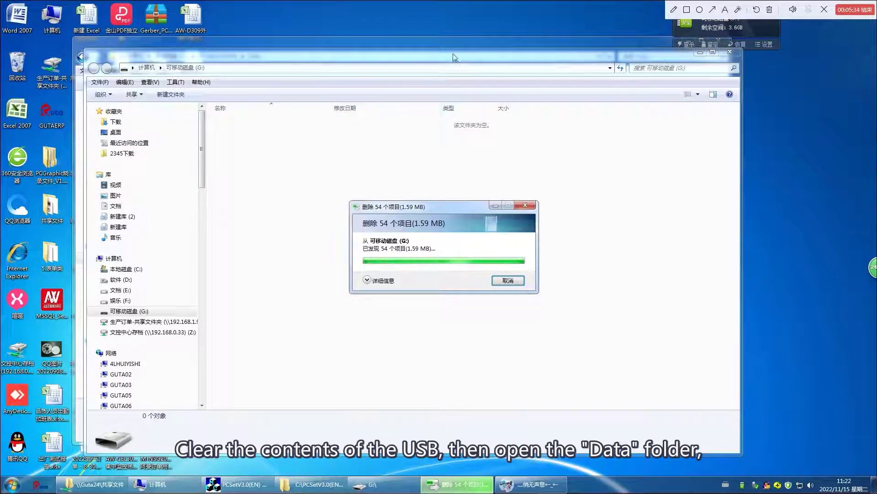
Step: Copy all the BIN files from the PCSetV3.0(EN) Data folder to the USB drive (G:)
{"action": "left_click", "coordinate": [459, 44]}
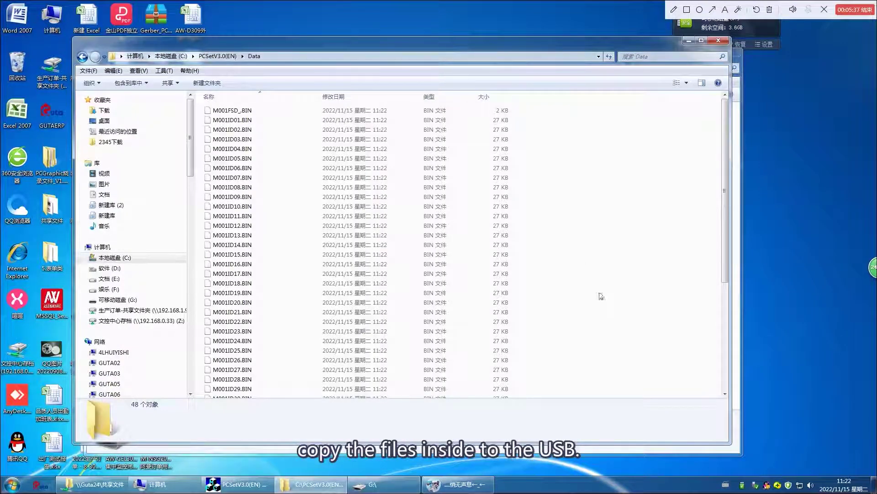
{"action": "key", "text": "ctrl+a"}
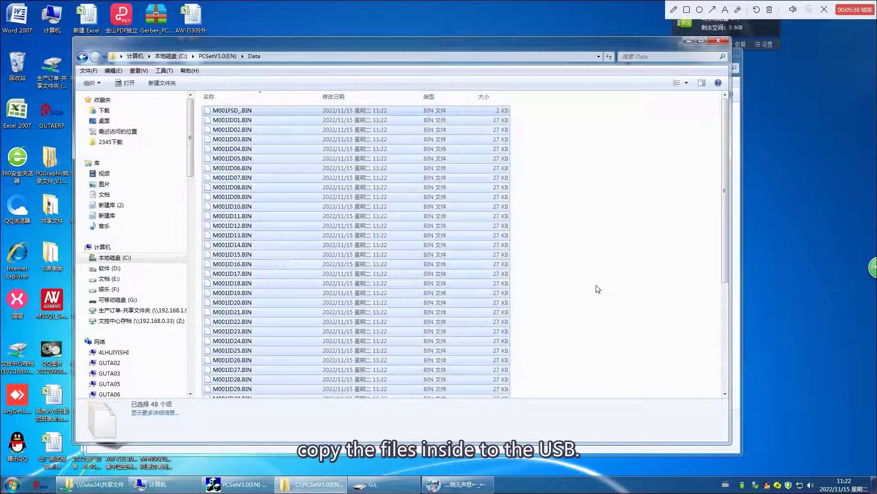
{"action": "left_click", "coordinate": [384, 483]}
{"action": "right_click", "coordinate": [456, 242]}
{"action": "left_click", "coordinate": [488, 307]}
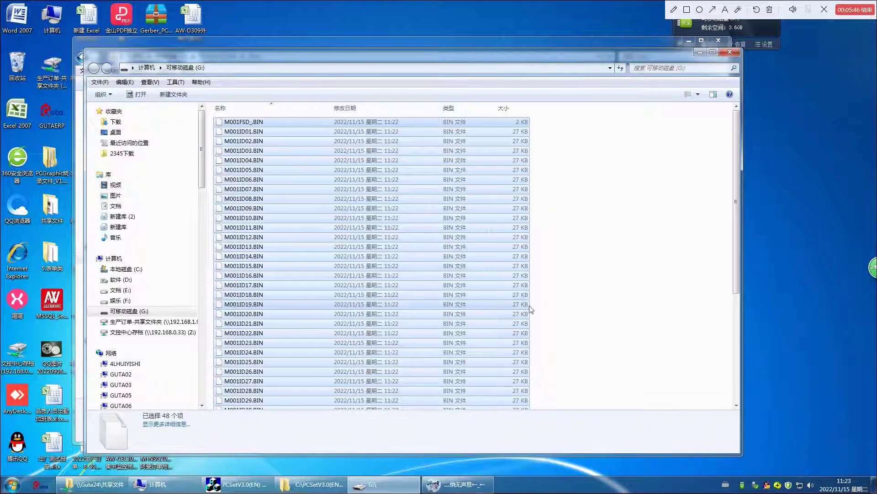
Step: Close both folder windows and the shortcut's properties dialog, and safely eject the USB drive
{"action": "left_click", "coordinate": [730, 51]}
{"action": "left_click", "coordinate": [726, 41]}
{"action": "mouse_move", "coordinate": [759, 30]}
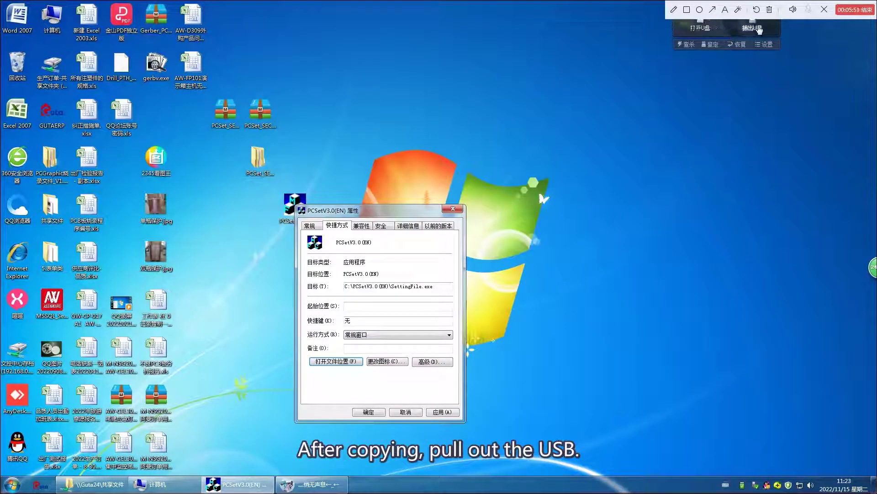
{"action": "left_click", "coordinate": [453, 209]}
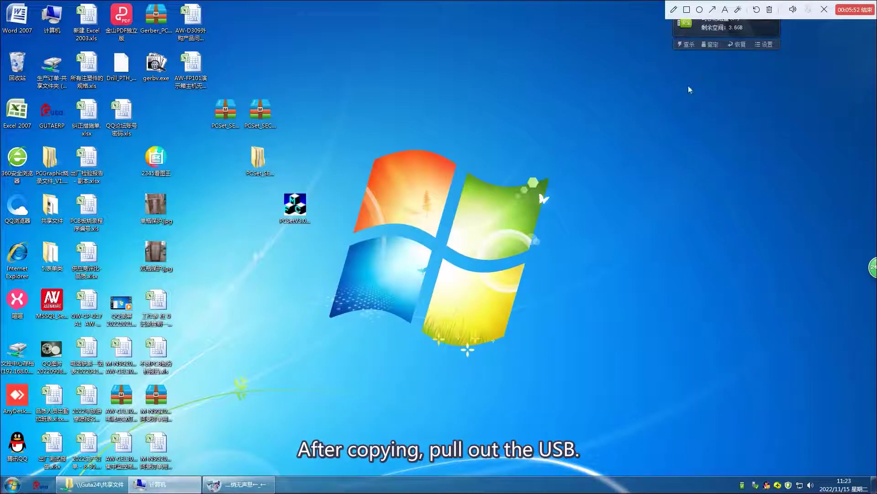
{"action": "left_click", "coordinate": [757, 28]}
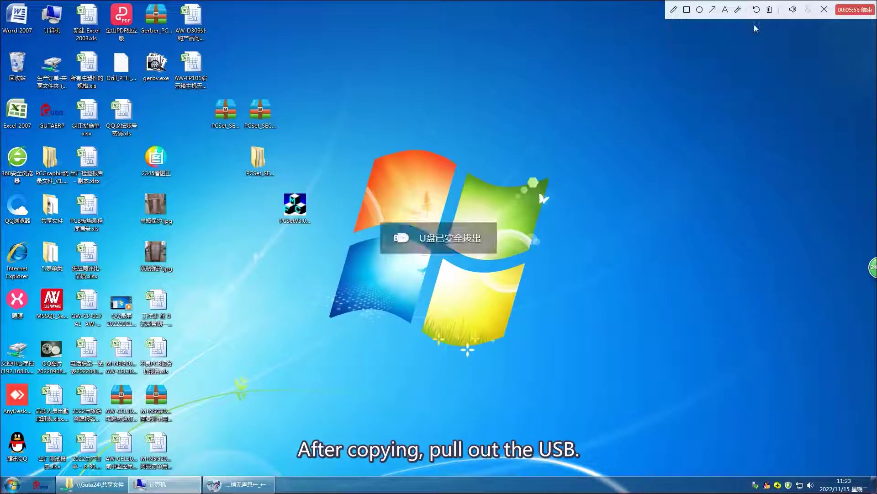